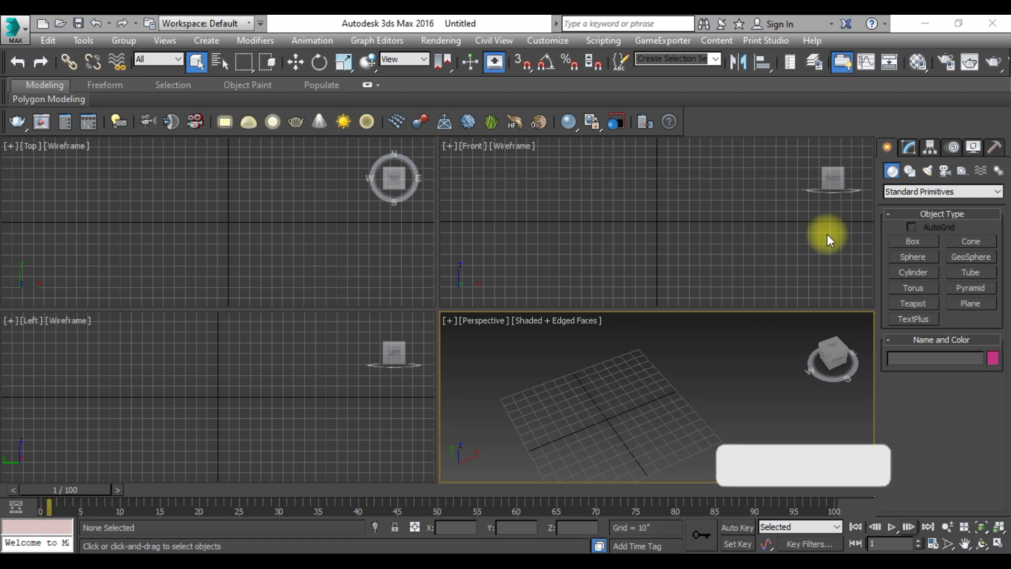
Create Box001 in the Top viewport, roughly 39 × 75 × 16 inches
left_click(913, 242)
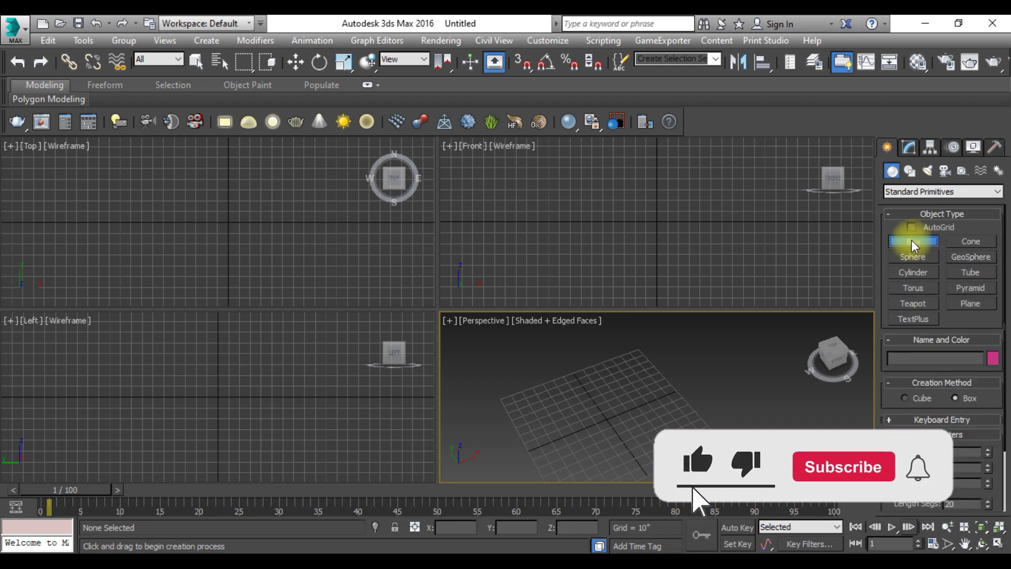
left_click_drag(200, 197, 282, 240)
left_click(283, 221)
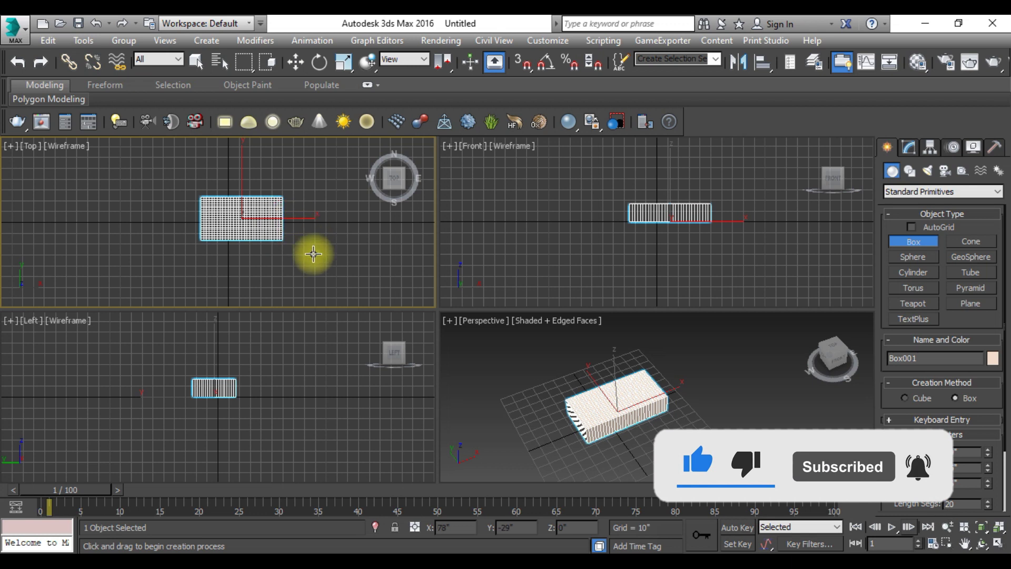
Set Box001's Length to 40, Width to 60 and Height to 2 inches
left_click(910, 148)
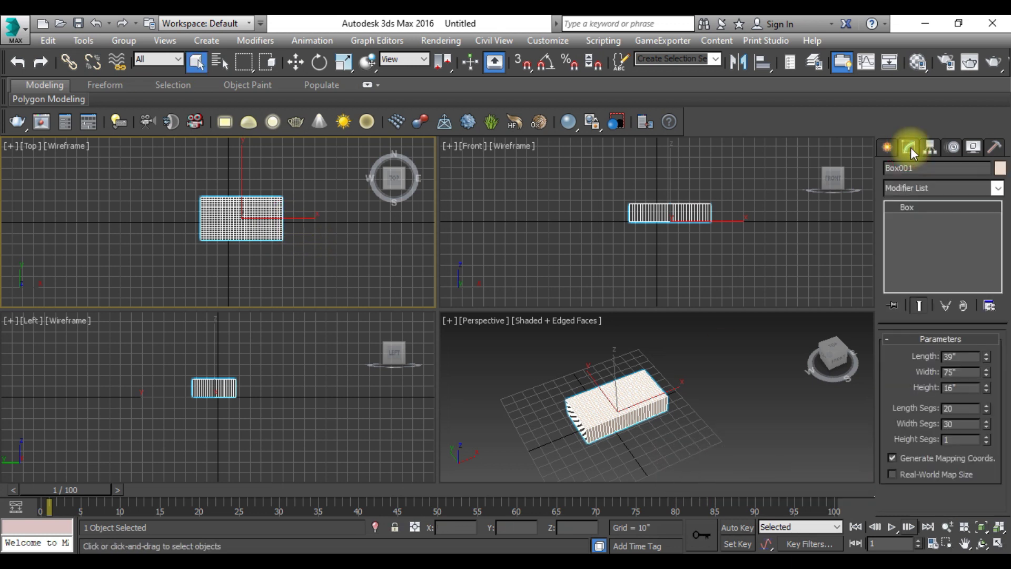
left_click(956, 356)
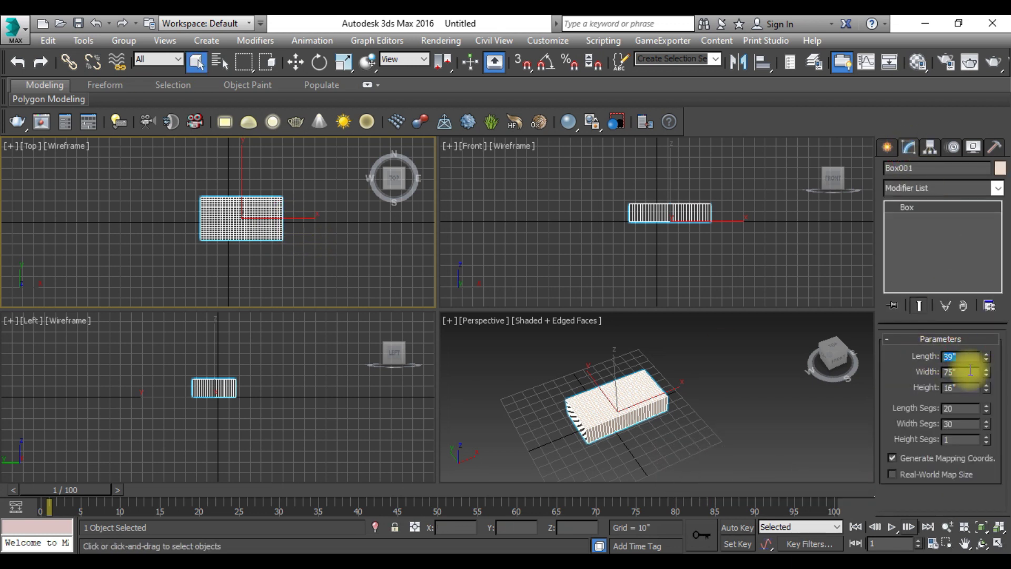
type("40")
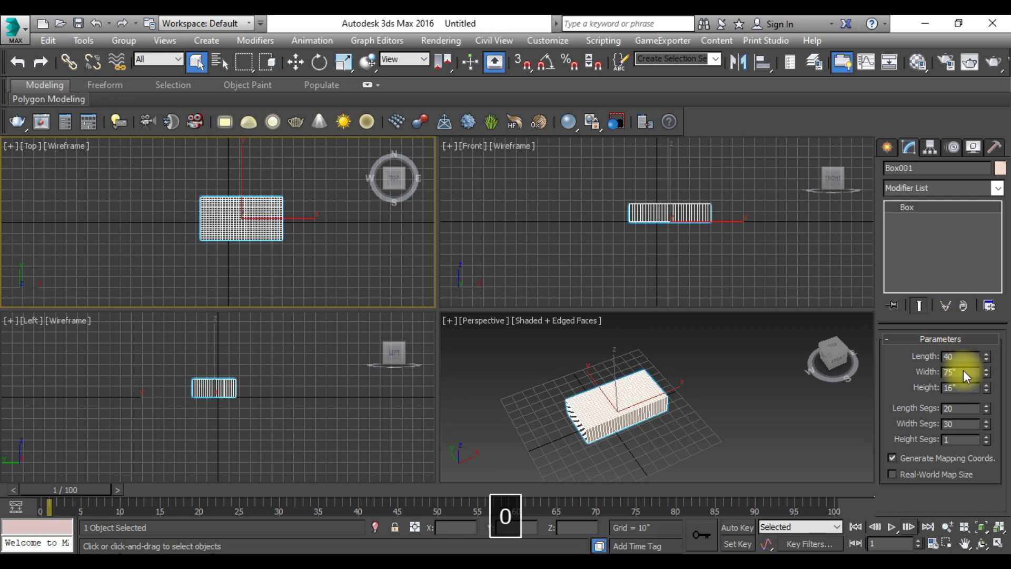
key("Tab")
type("60")
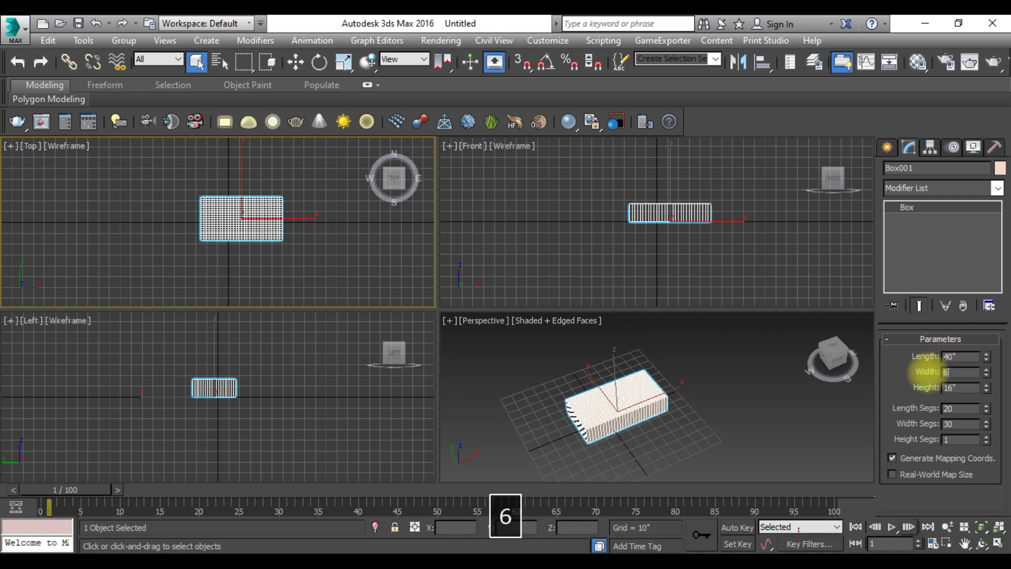
key("Return")
left_click_drag(967, 388, 928, 389)
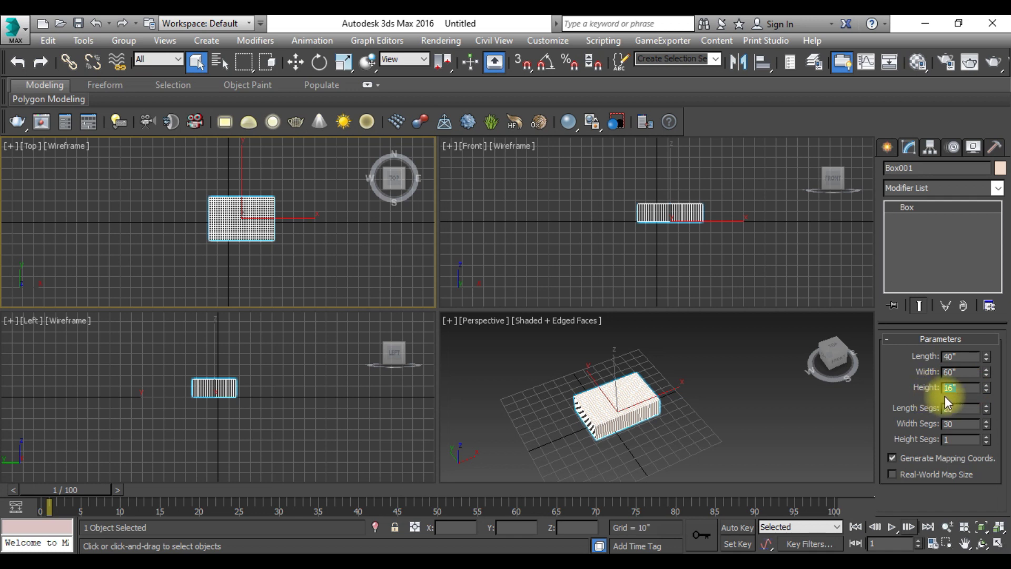
type("2\"")
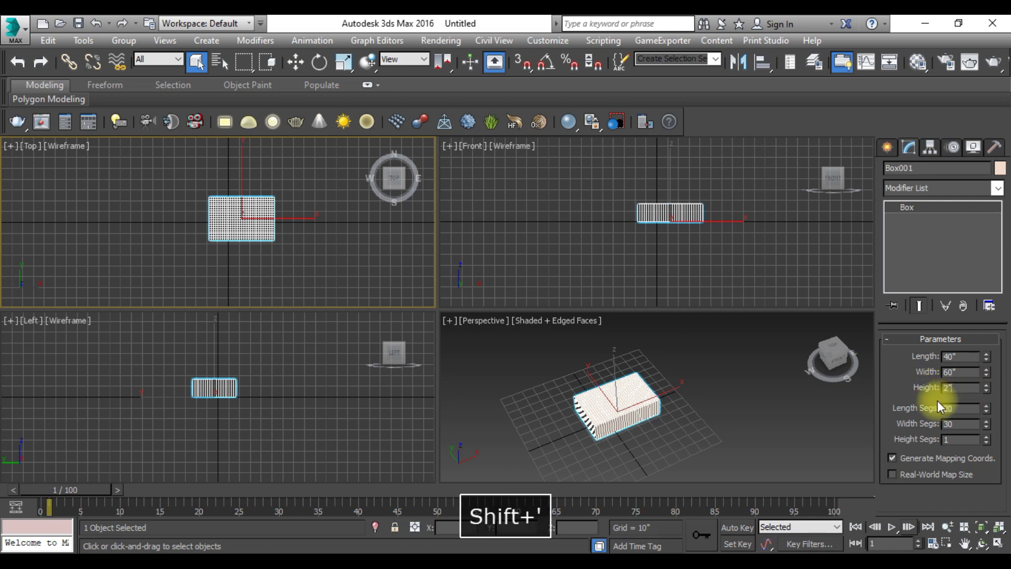
key("Return")
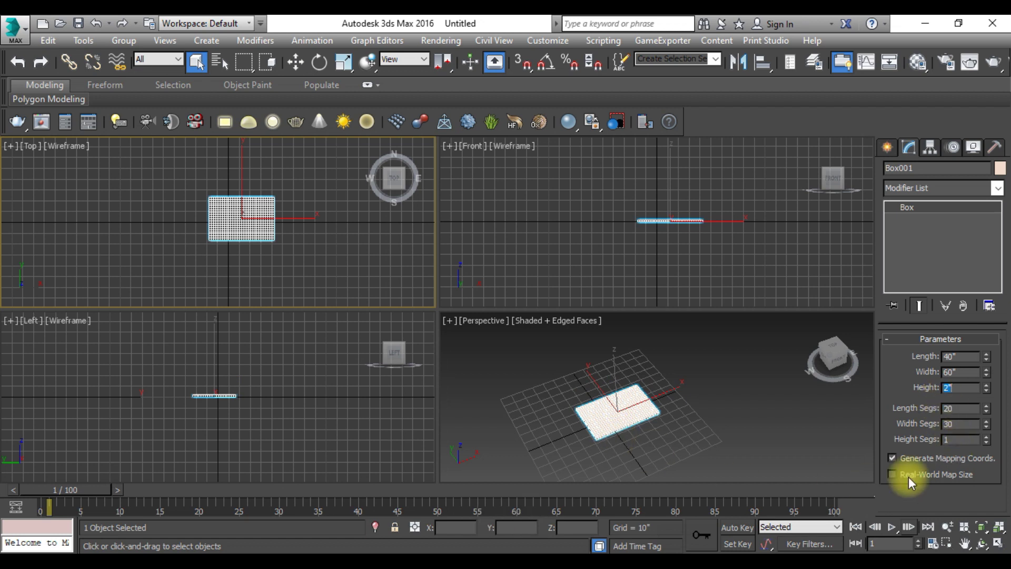
key("Tab")
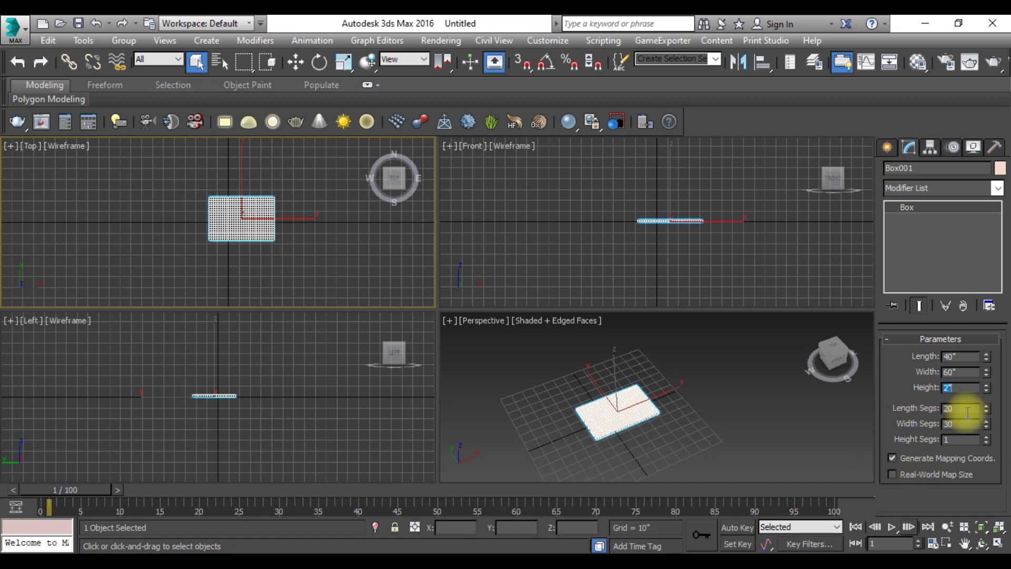
key("Tab")
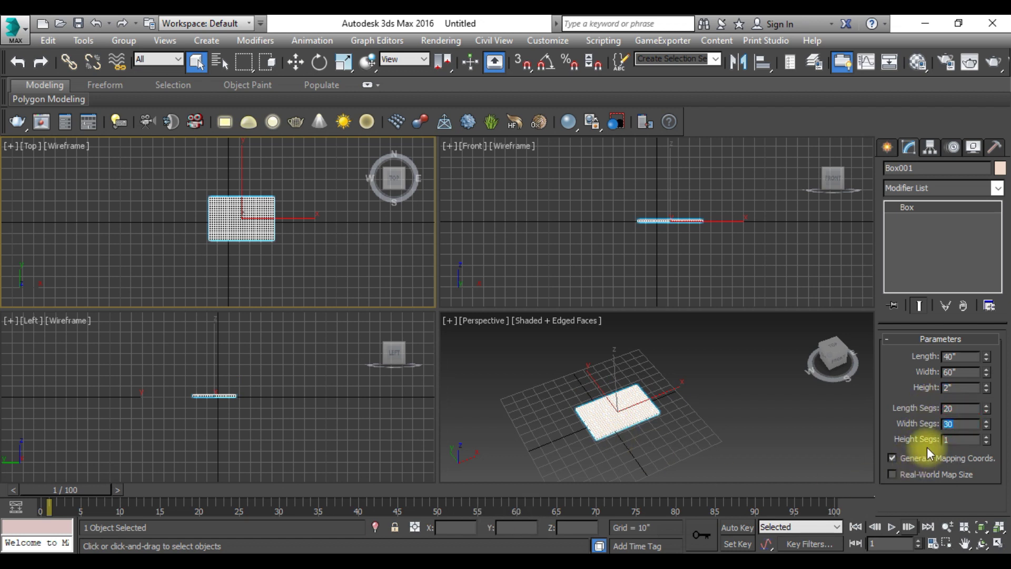
Maximize the Perspective viewport with Alt+W
scroll(634, 454, "up", 4)
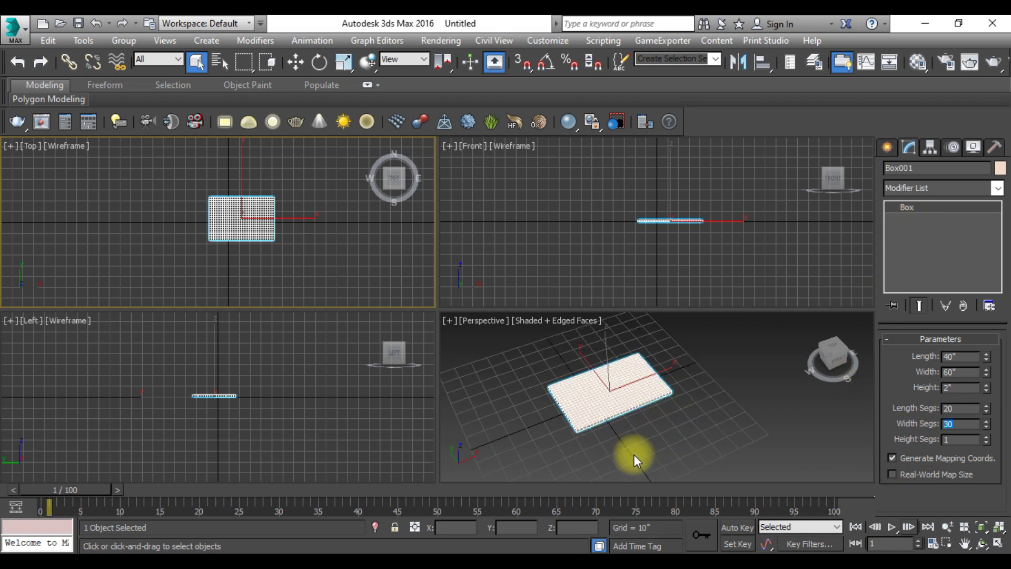
key("alt+w")
scroll(354, 323, "up", 3)
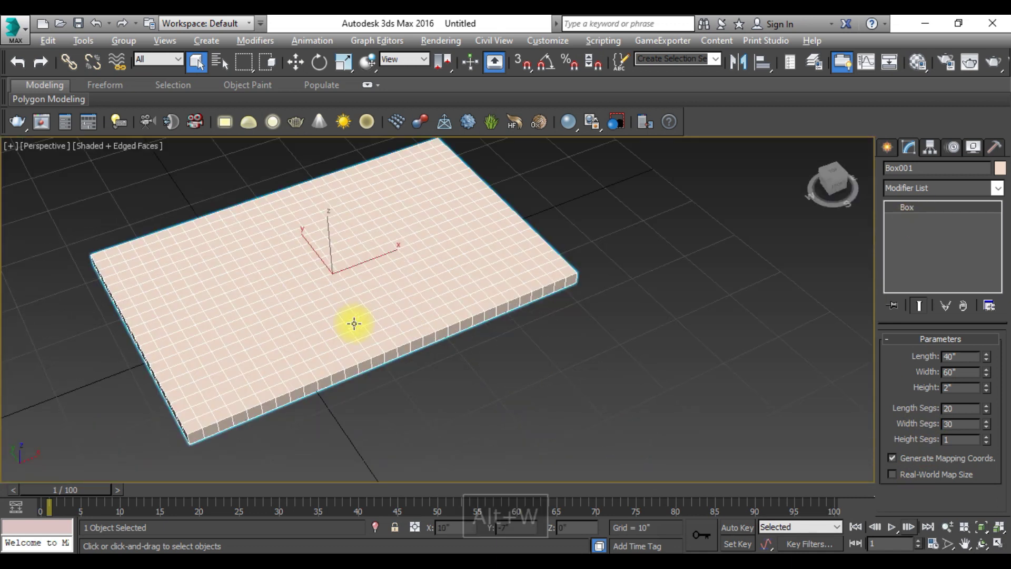
Add the Cloth modifier to Box001 from the Modifier List
left_click(956, 191)
key("c")
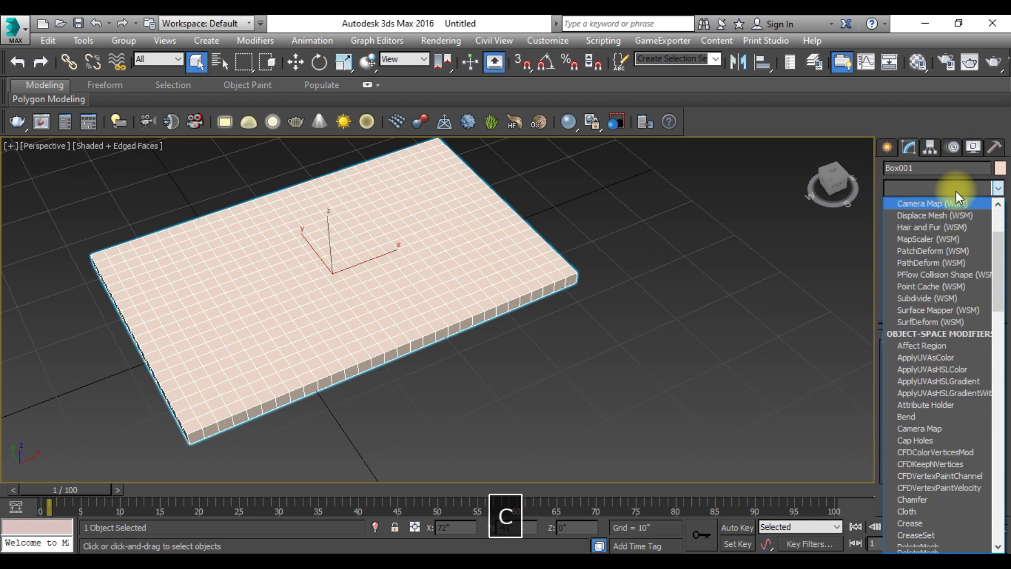
key("l")
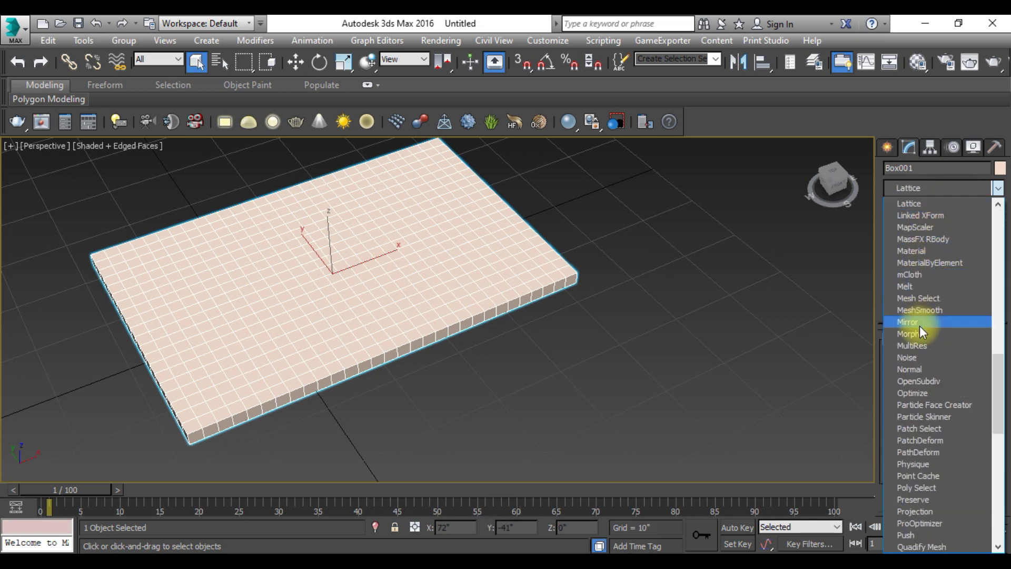
key("c")
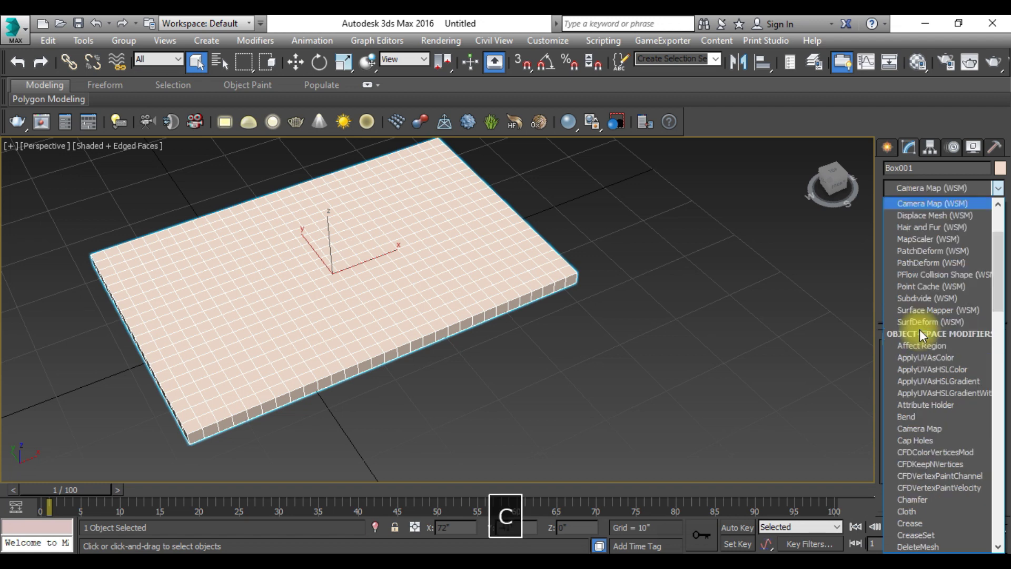
key("c")
left_click(930, 286)
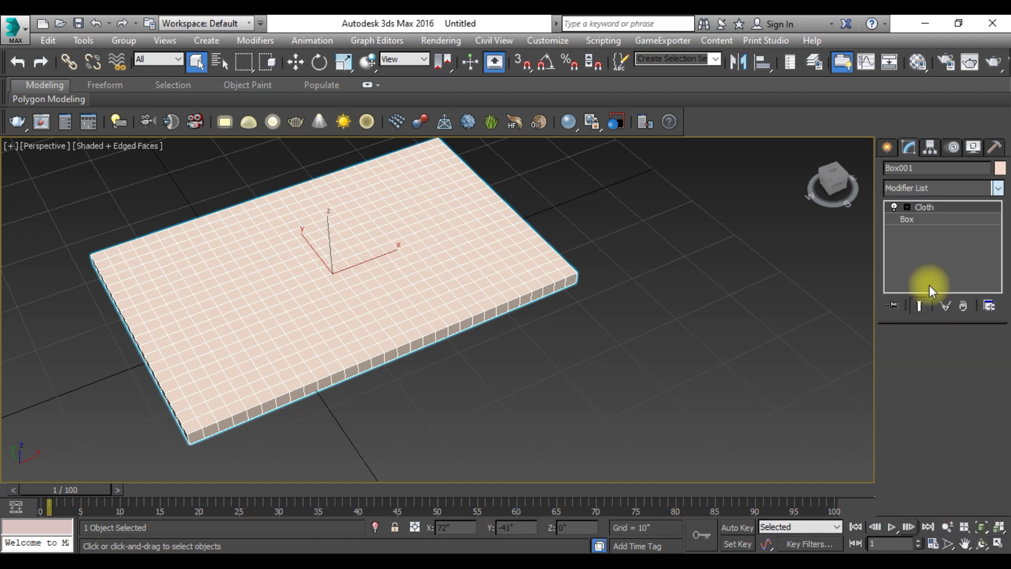
In Object Properties, make Box001 a Cotton-preset cloth with Pressure 4
left_click(937, 361)
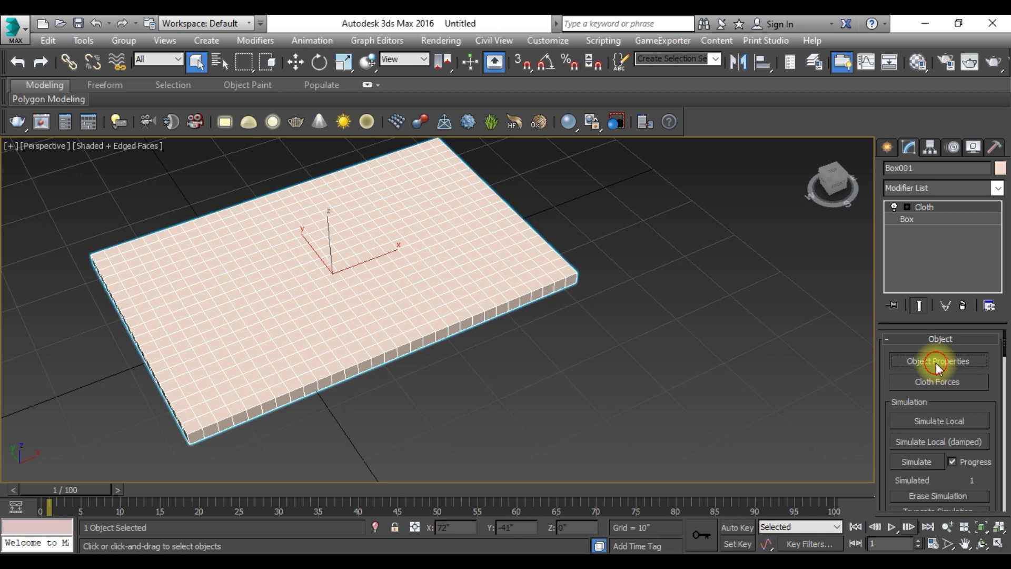
left_click_drag(418, 27, 193, 26)
left_click(135, 87)
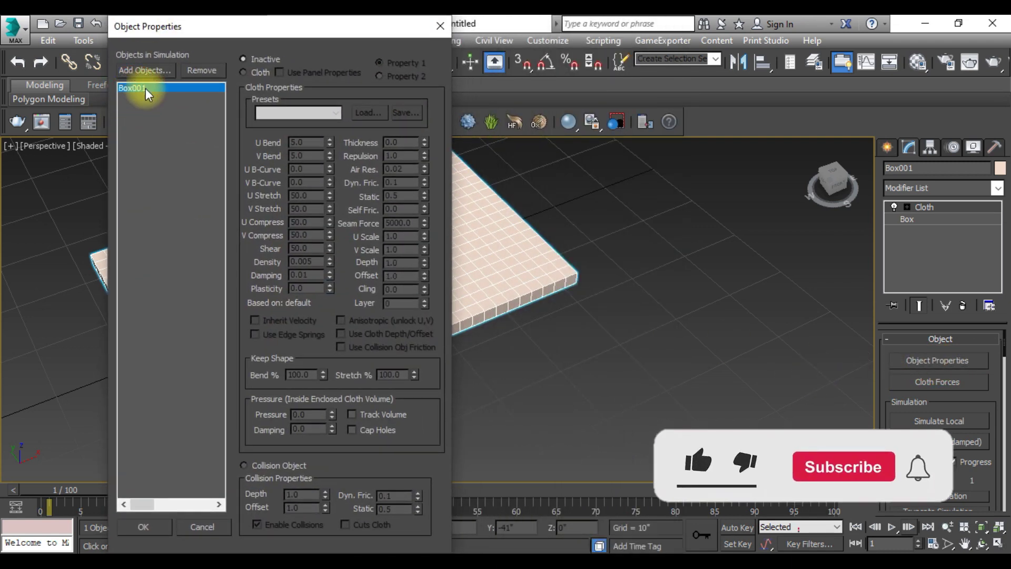
left_click(245, 73)
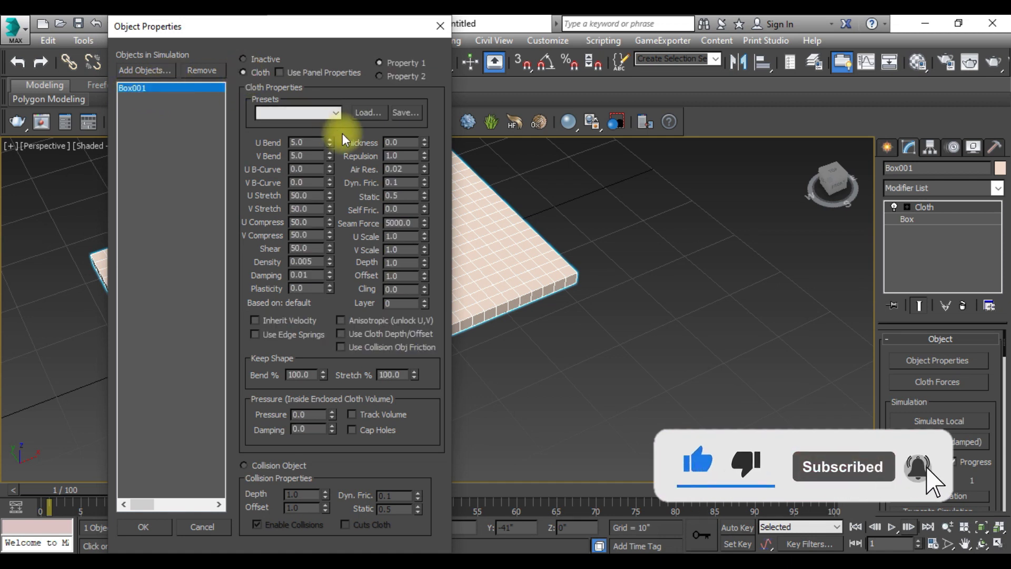
left_click(321, 114)
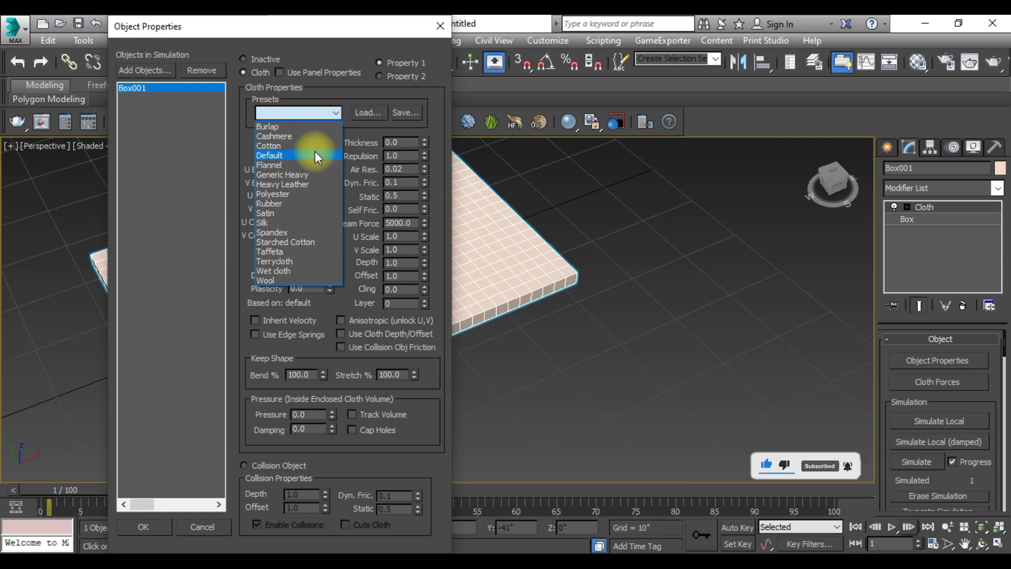
left_click(274, 146)
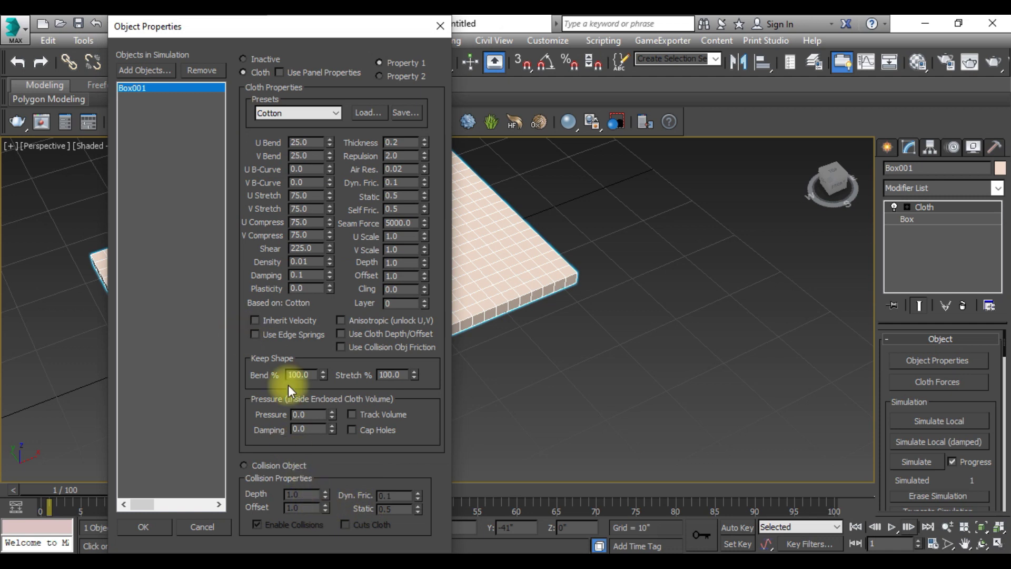
left_click_drag(310, 414, 272, 415)
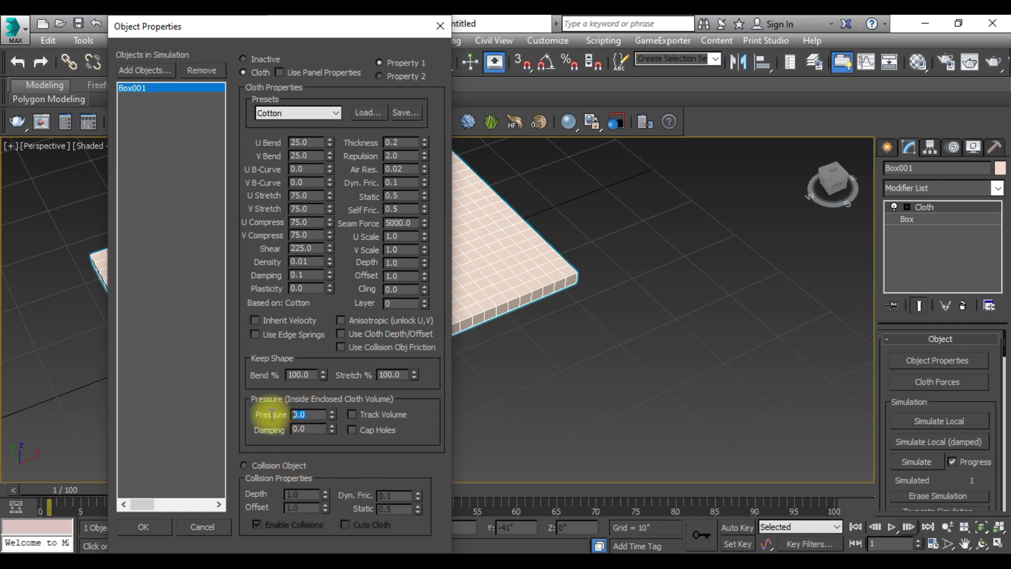
type("4")
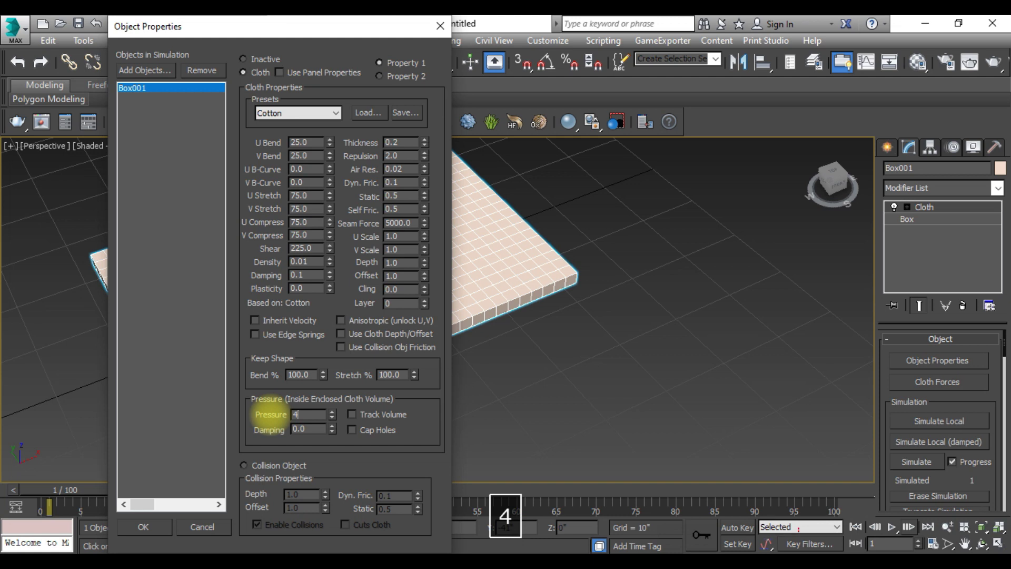
key("Return")
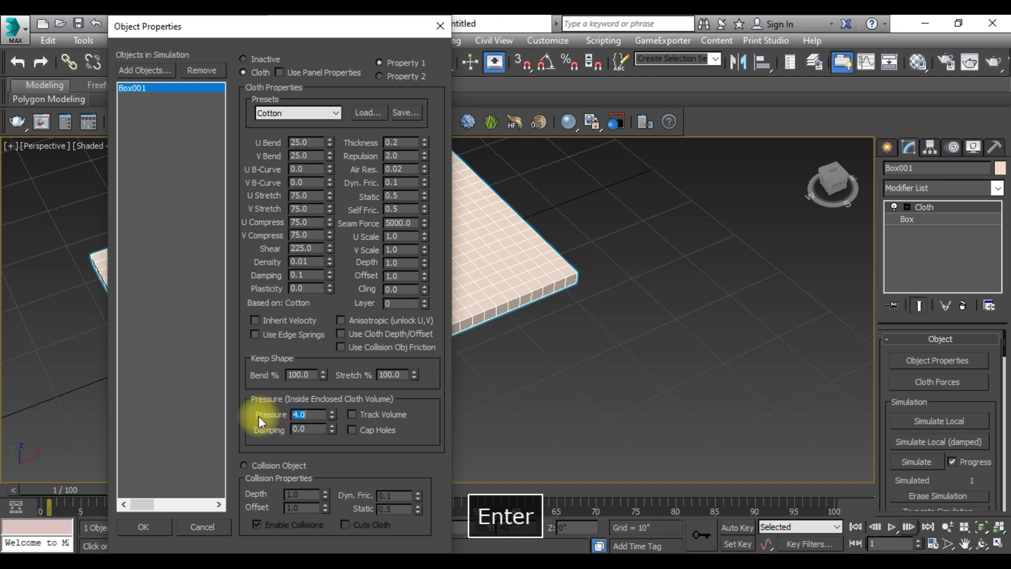
Confirm the cloth properties and set the simulation Gravity to 0
left_click(154, 525)
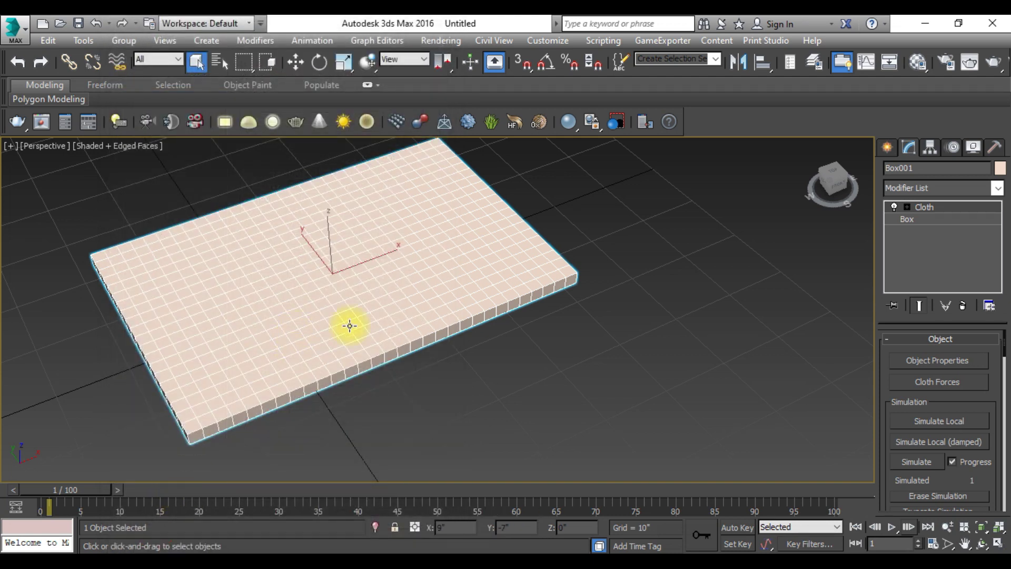
scroll(960, 385, "down", 5)
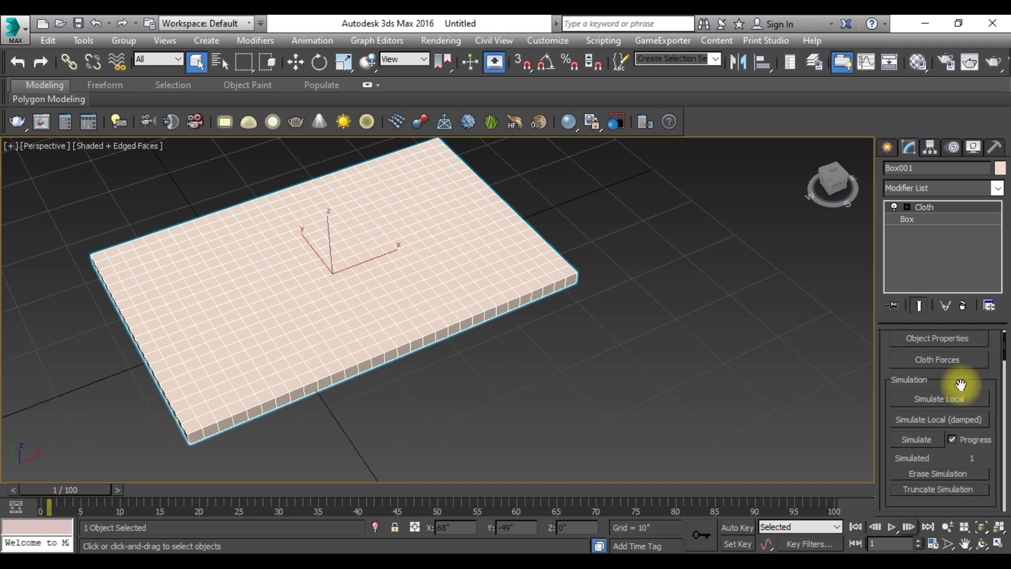
scroll(958, 434, "down", 12)
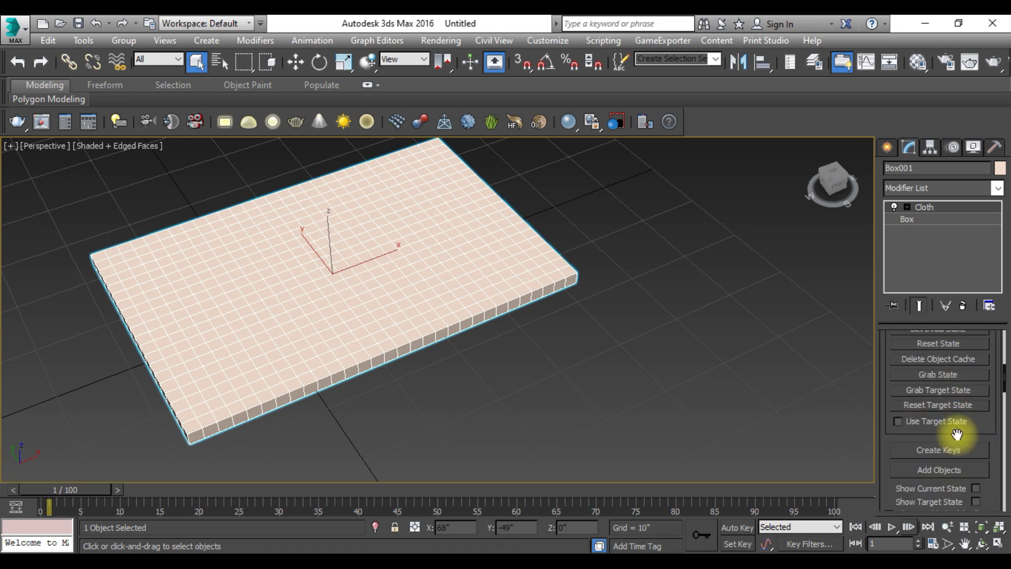
scroll(951, 439, "down", 7)
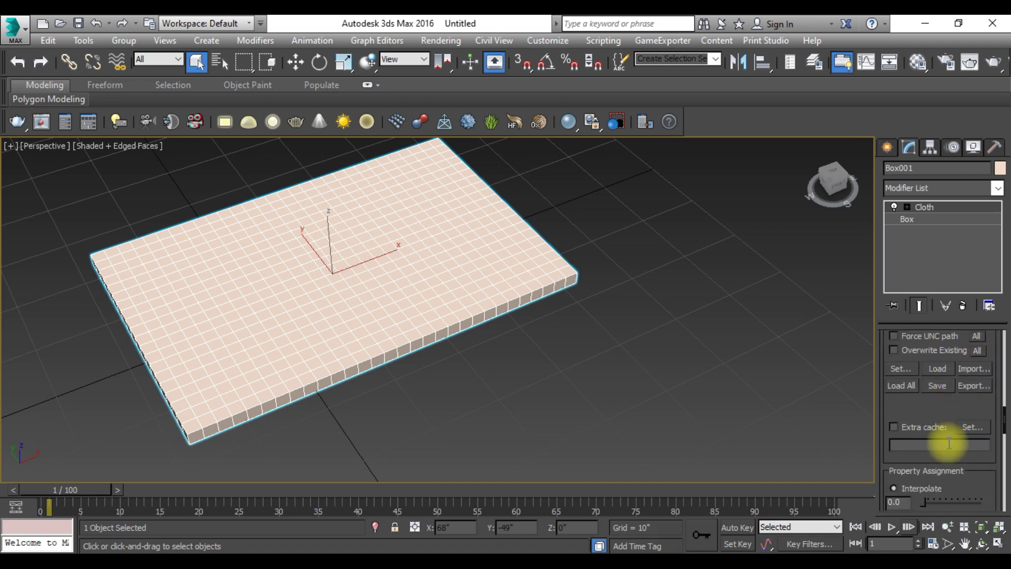
scroll(940, 485, "down", 5)
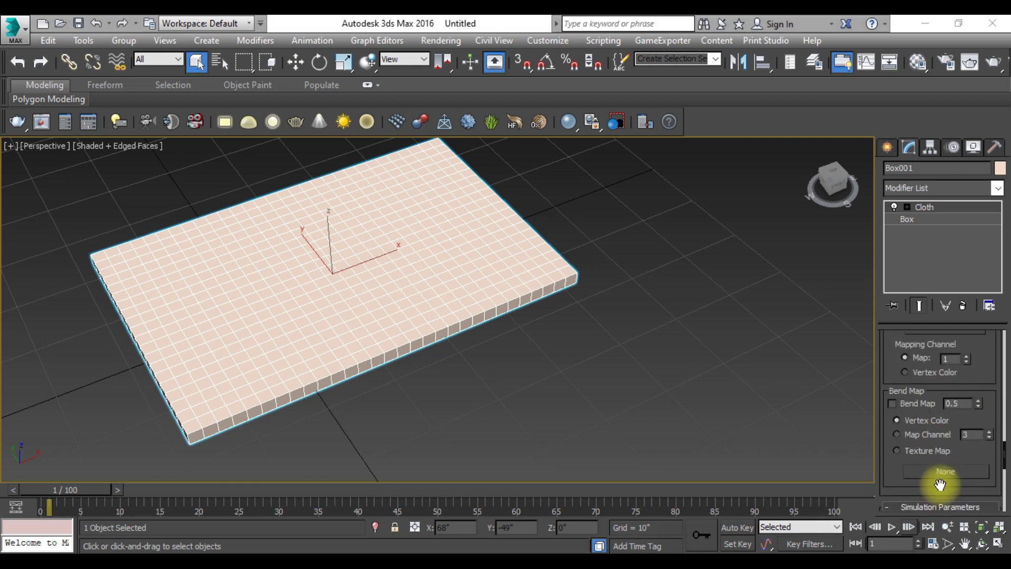
left_click(969, 395)
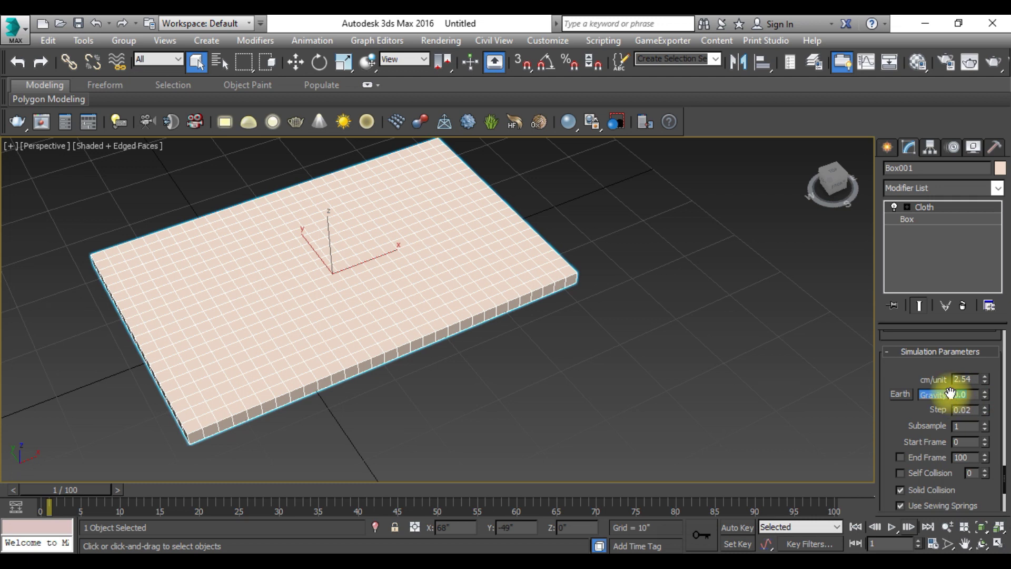
type("0")
key("Return")
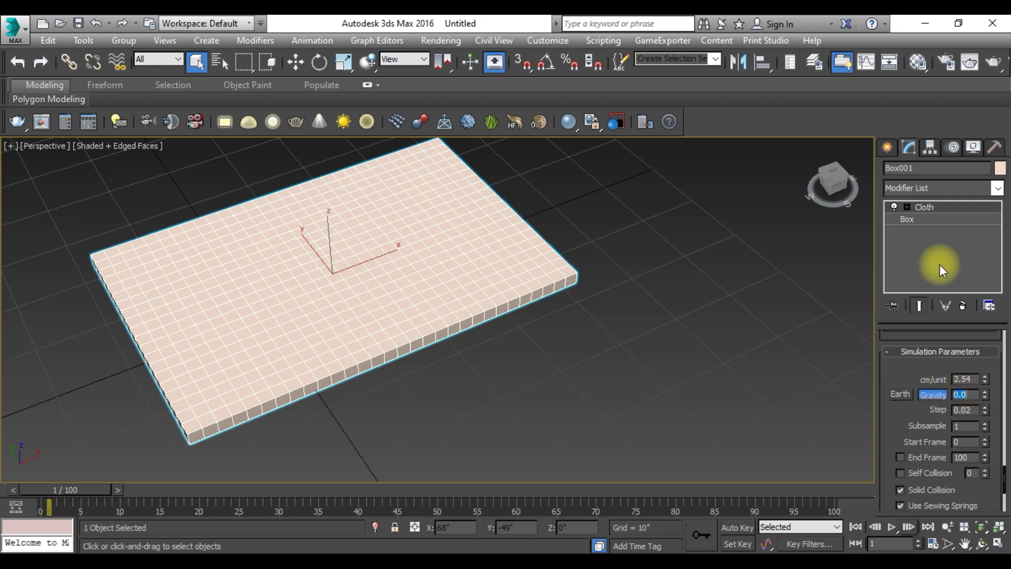
scroll(987, 368, "up", 2)
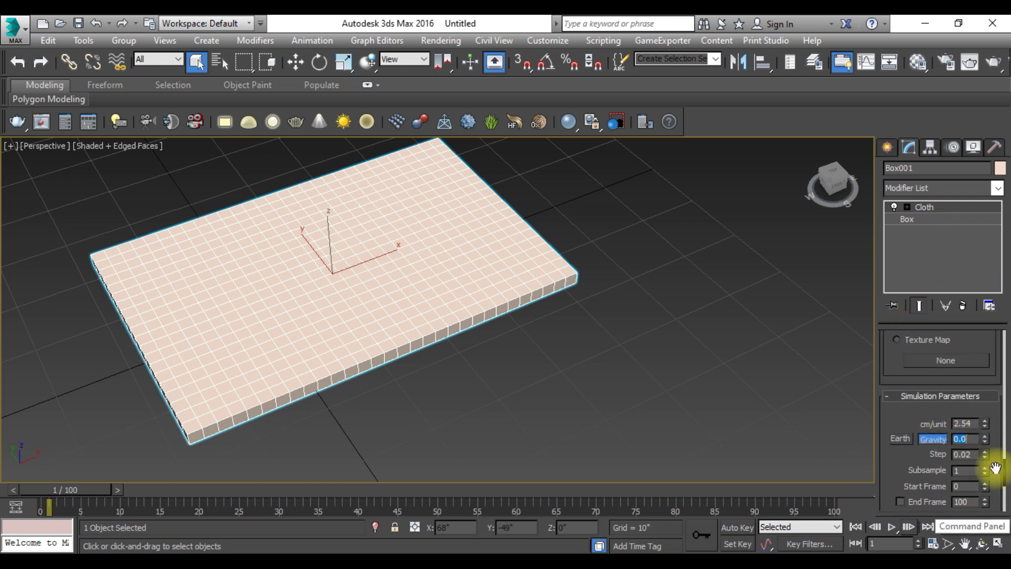
left_click_drag(1004, 469, 1004, 336)
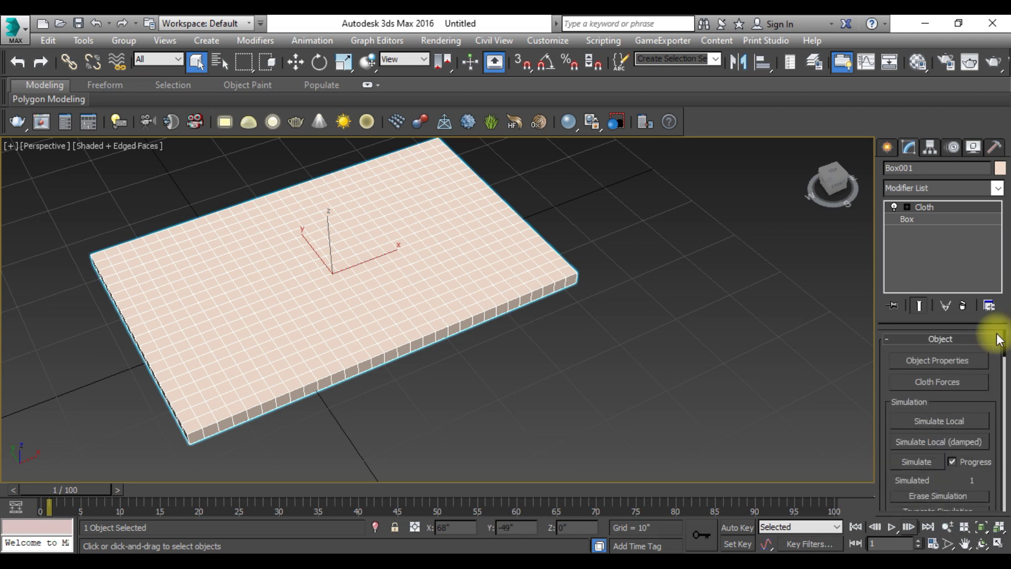
Run Simulate Local so the flat slab inflates into a pillow
left_click(944, 424)
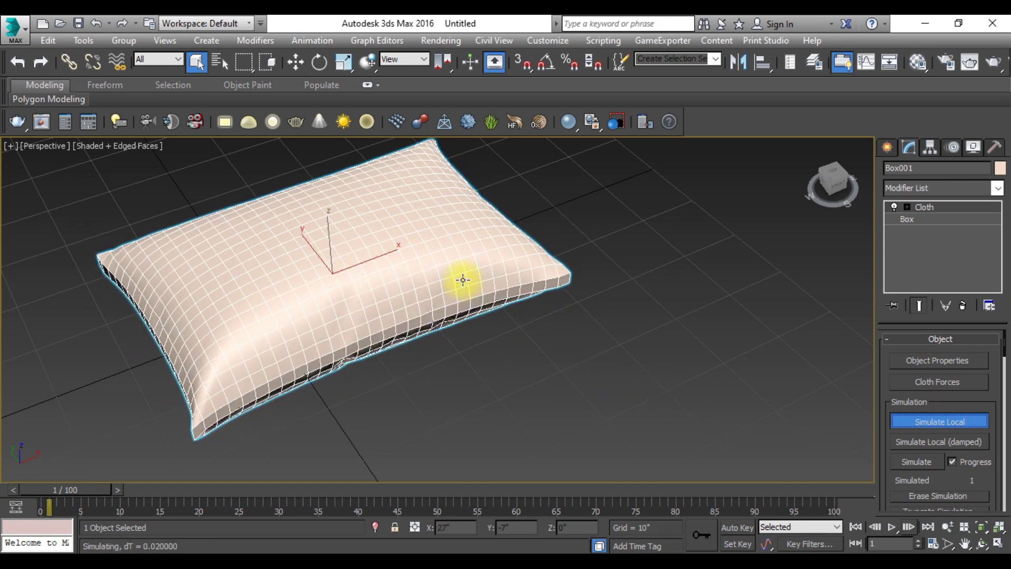
scroll(474, 349, "down", 5)
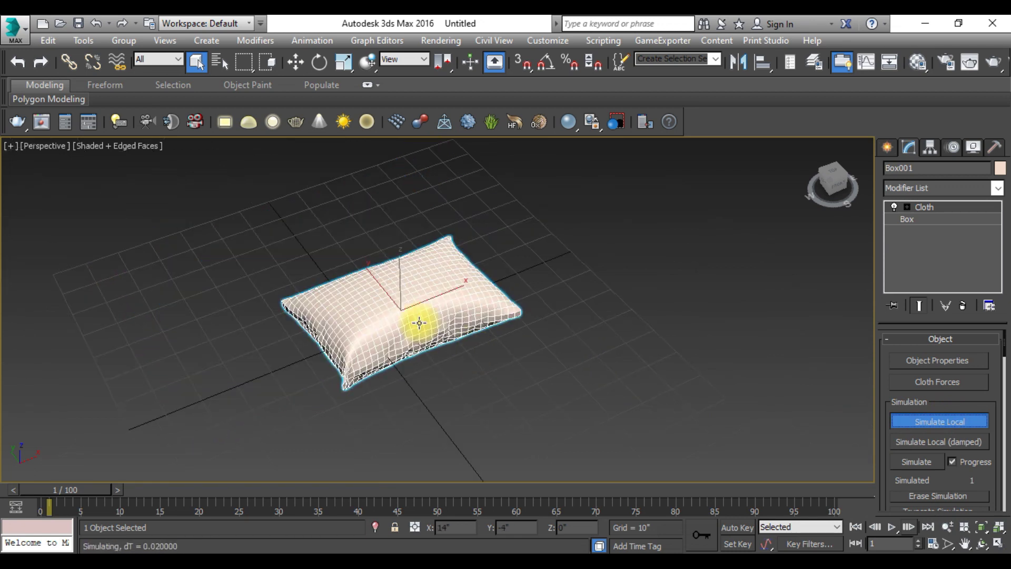
scroll(420, 321, "up", 5)
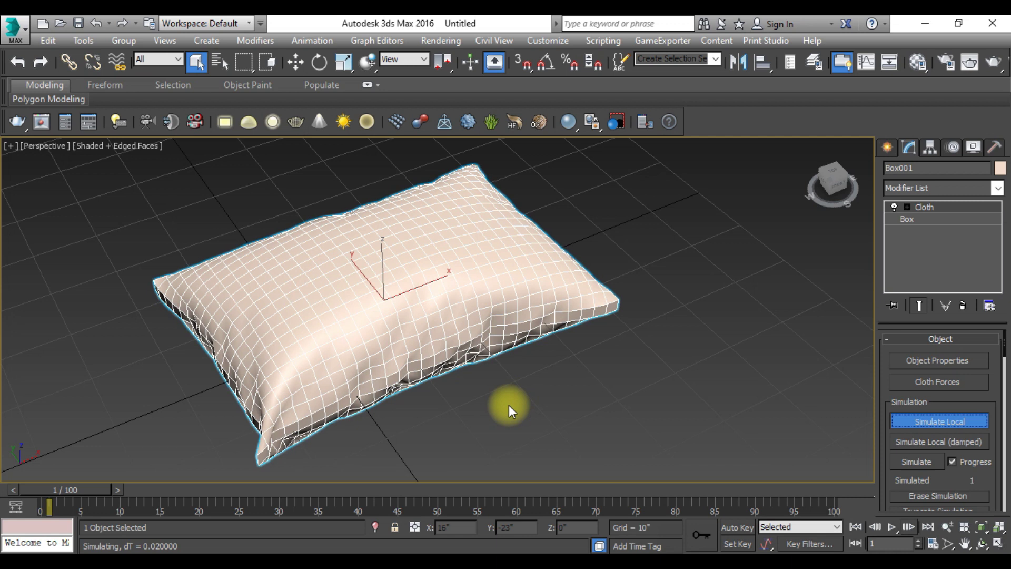
Open the Modifier List at the F-named modifiers, closing and reopening it once
left_click(941, 190)
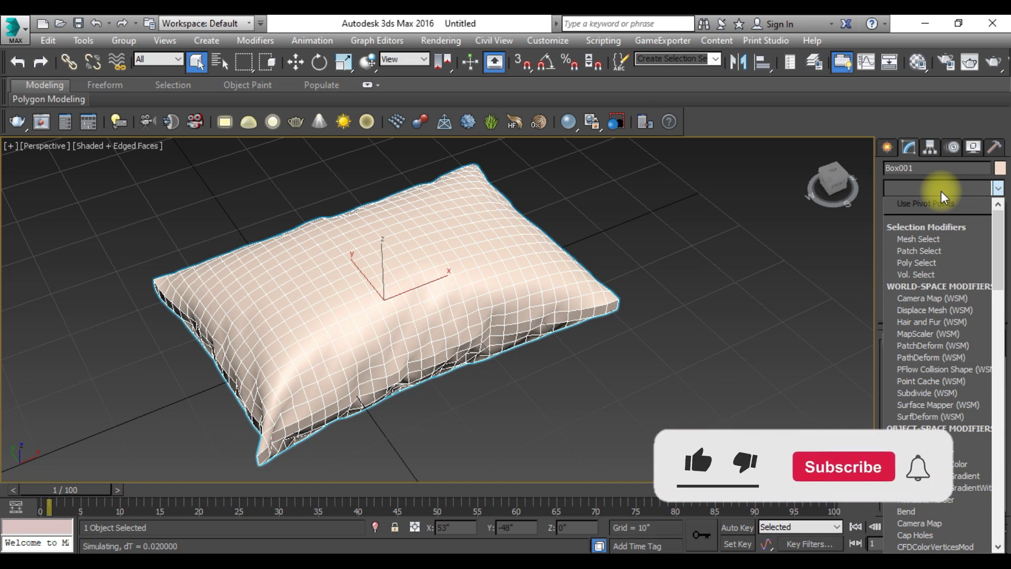
key("f")
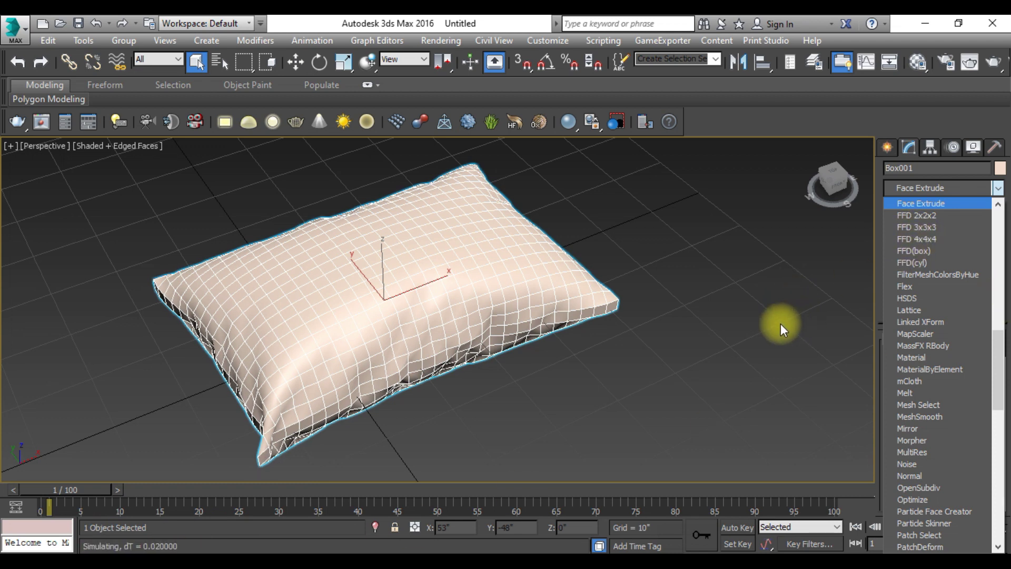
key("Escape")
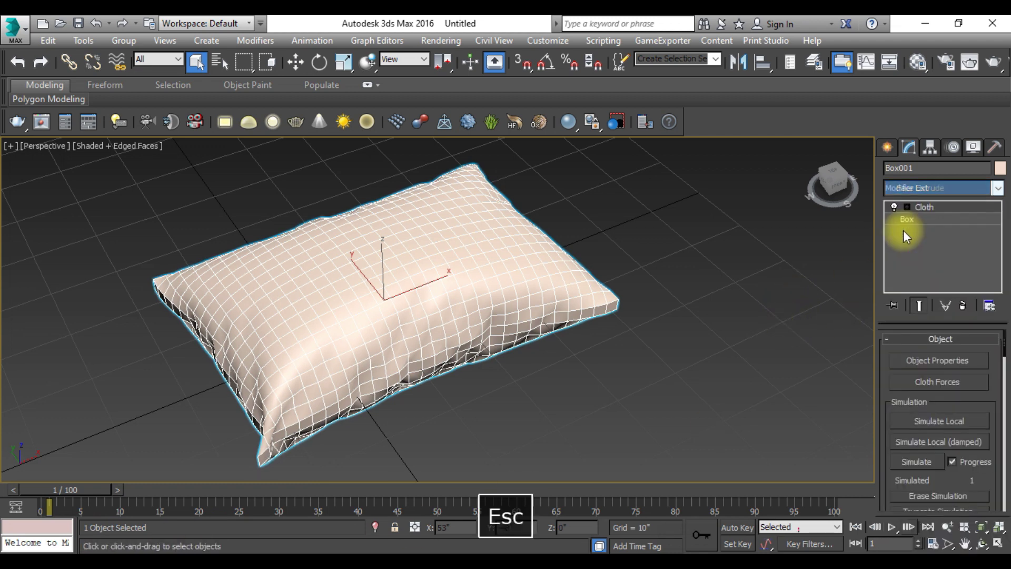
left_click(935, 187)
Add FFD(box) 4x4x4 above Cloth and view the pillow from above
key("f")
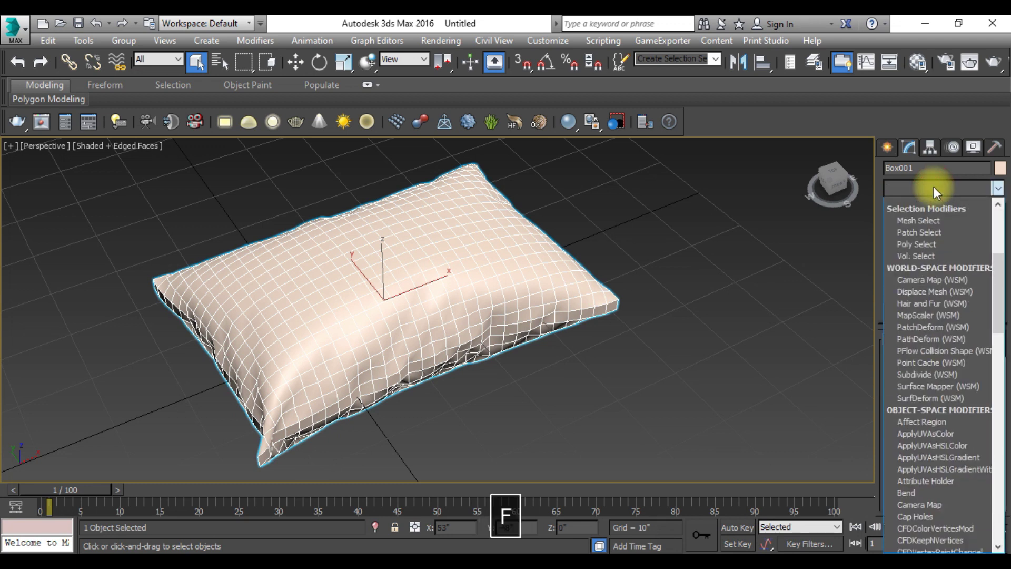
left_click(917, 239)
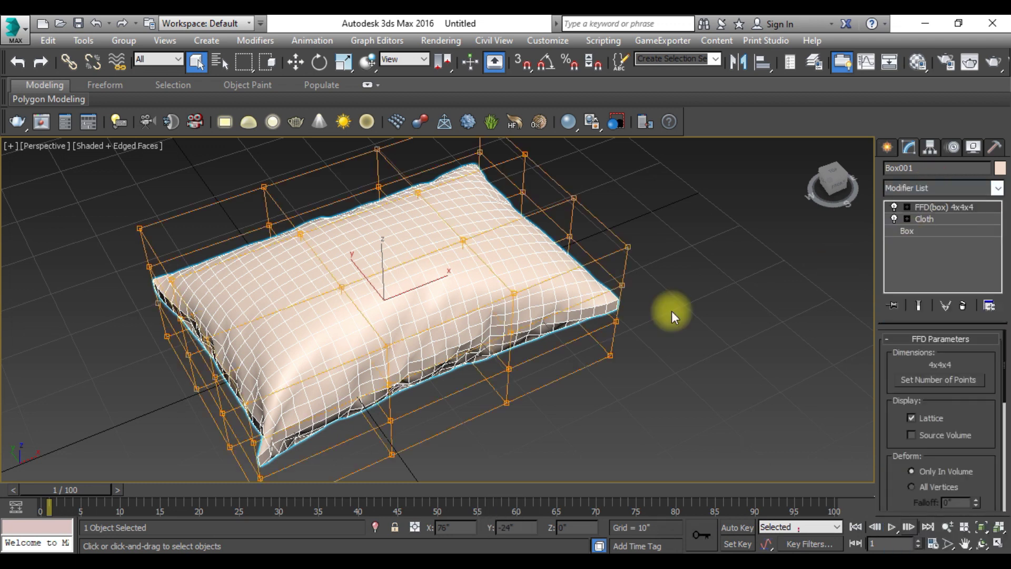
scroll(464, 337, "down", 5)
middle_click_drag(452, 385, 421, 421, "alt")
scroll(441, 318, "up", 6)
middle_click_drag(401, 330, 418, 334)
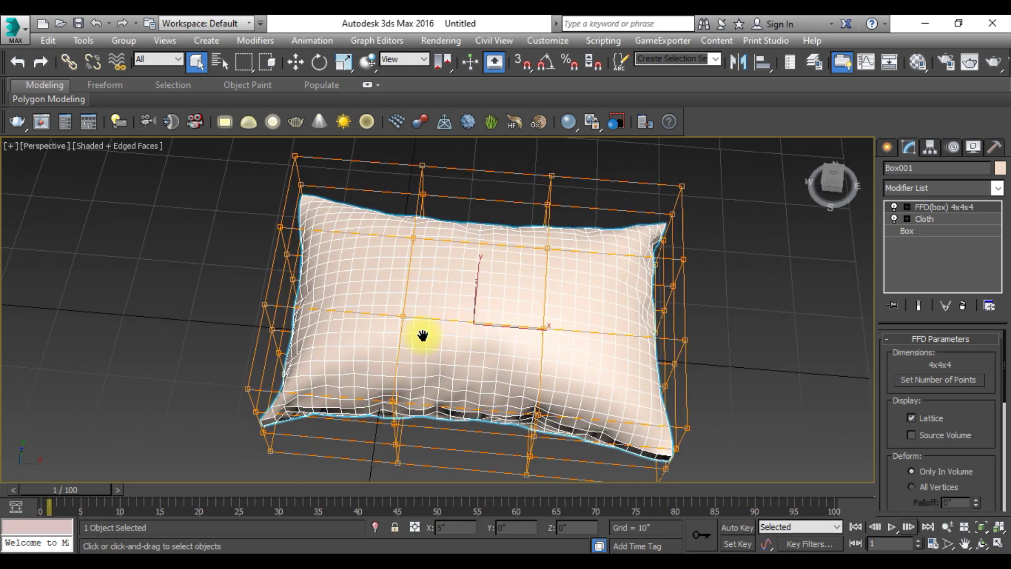
left_click_drag(195, 172, 368, 332)
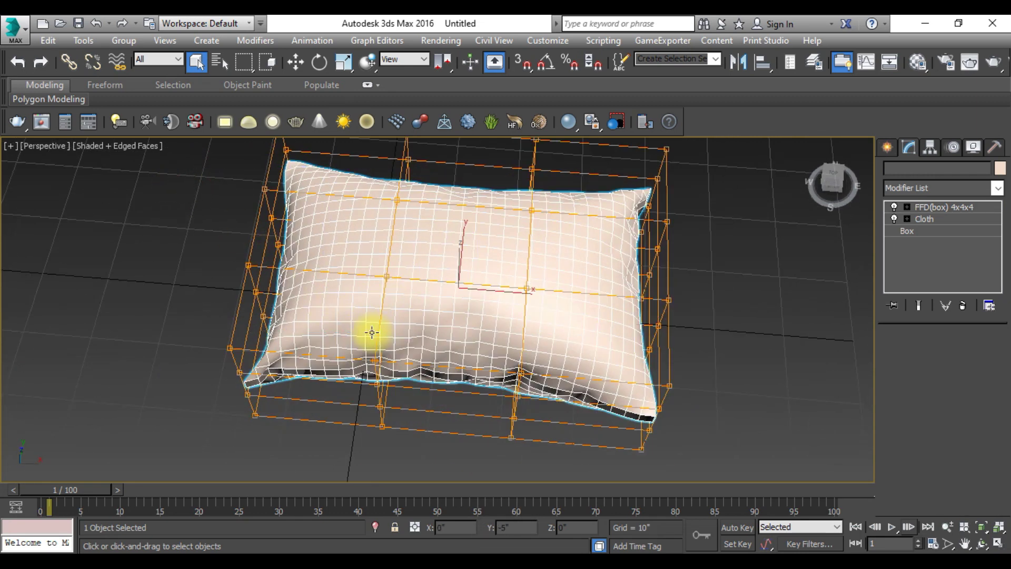
scroll(339, 305, "down", 3)
scroll(337, 297, "up", 4)
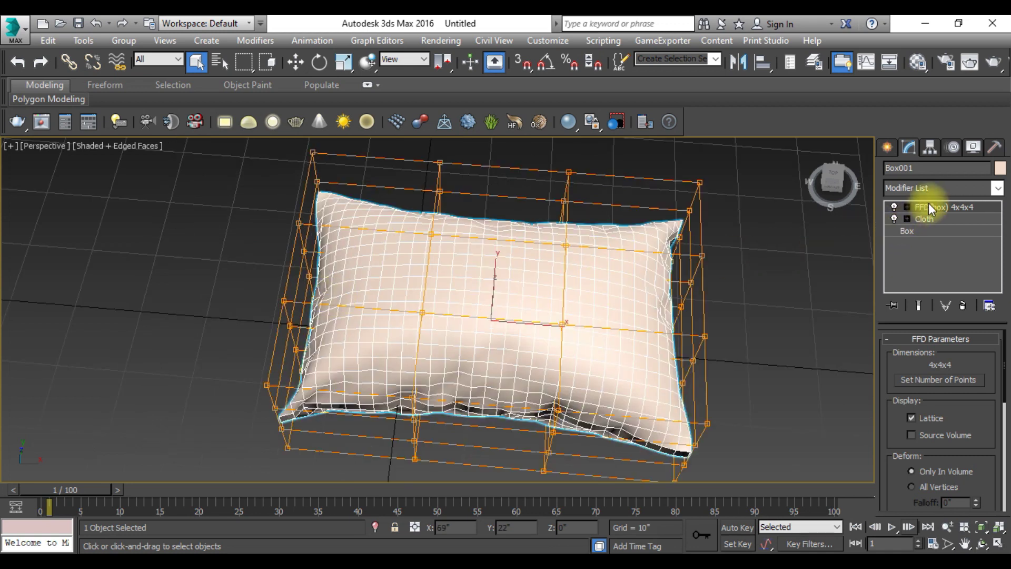
Enter Control Points and select the left column of lattice points with Select and Move
left_click(907, 207)
left_click(940, 219)
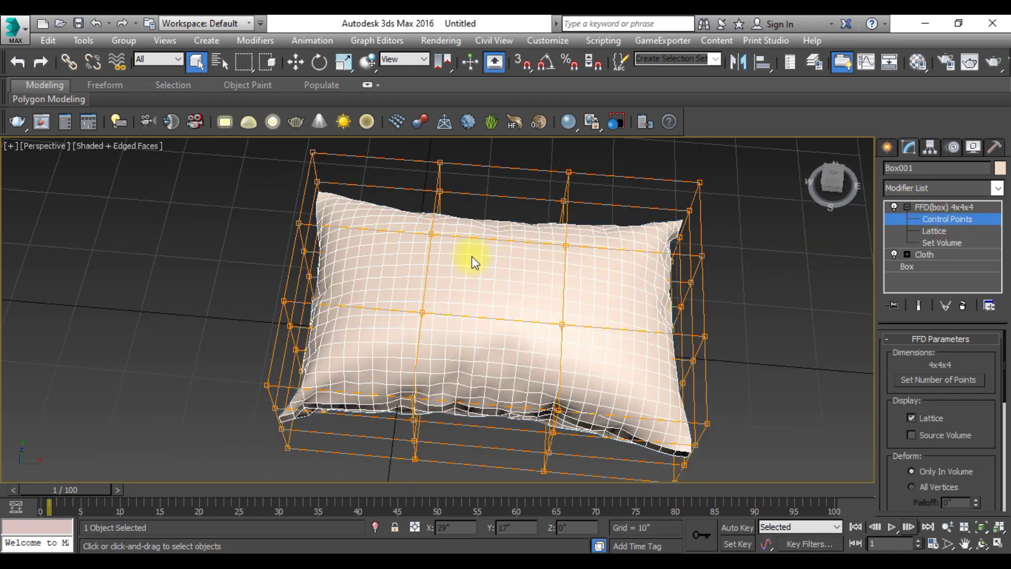
left_click_drag(383, 354, 351, 351)
scroll(328, 216, "down", 3)
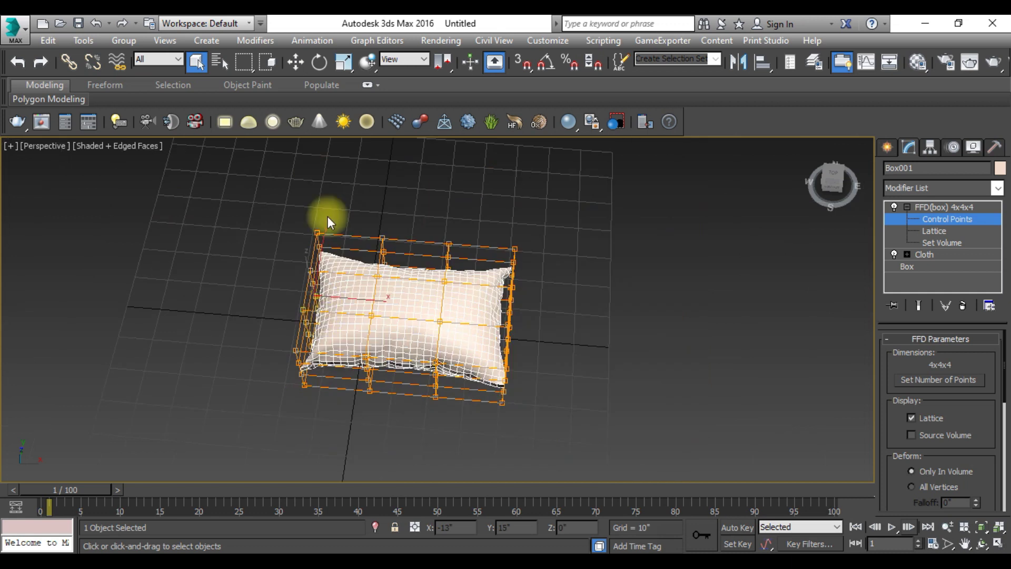
left_click(295, 62)
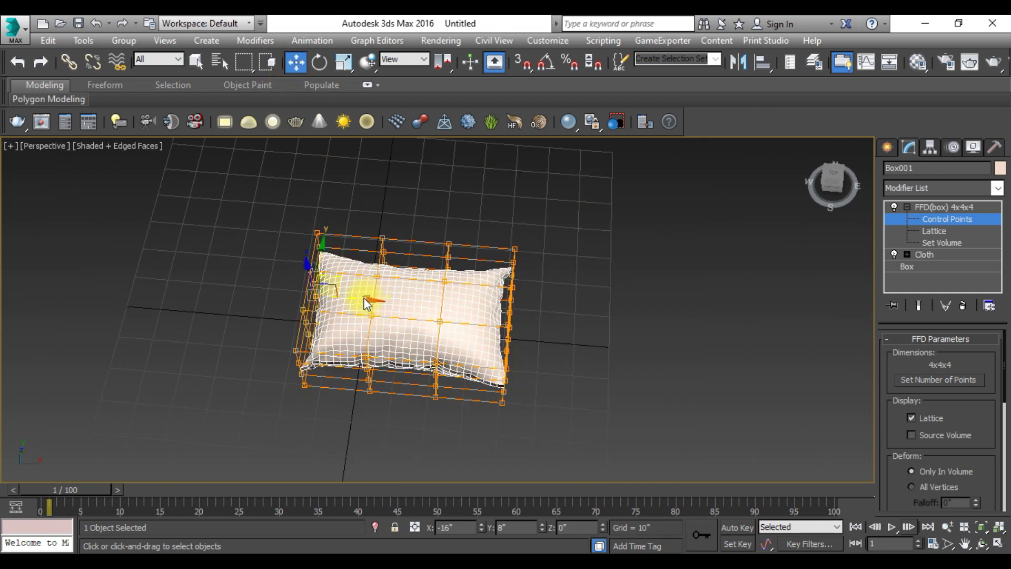
left_click(377, 300)
left_click_drag(324, 302, 379, 304)
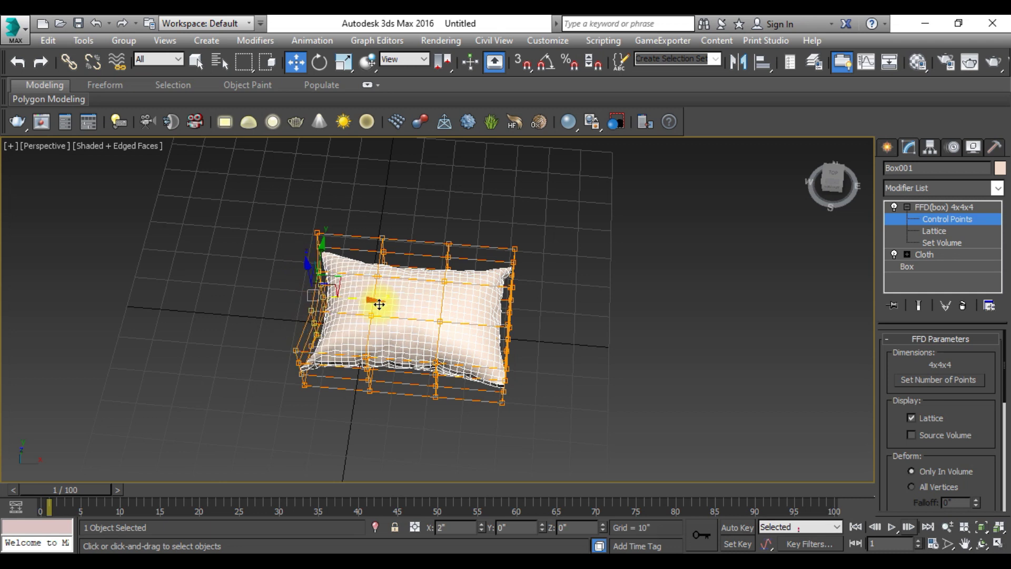
scroll(466, 369, "up", 5)
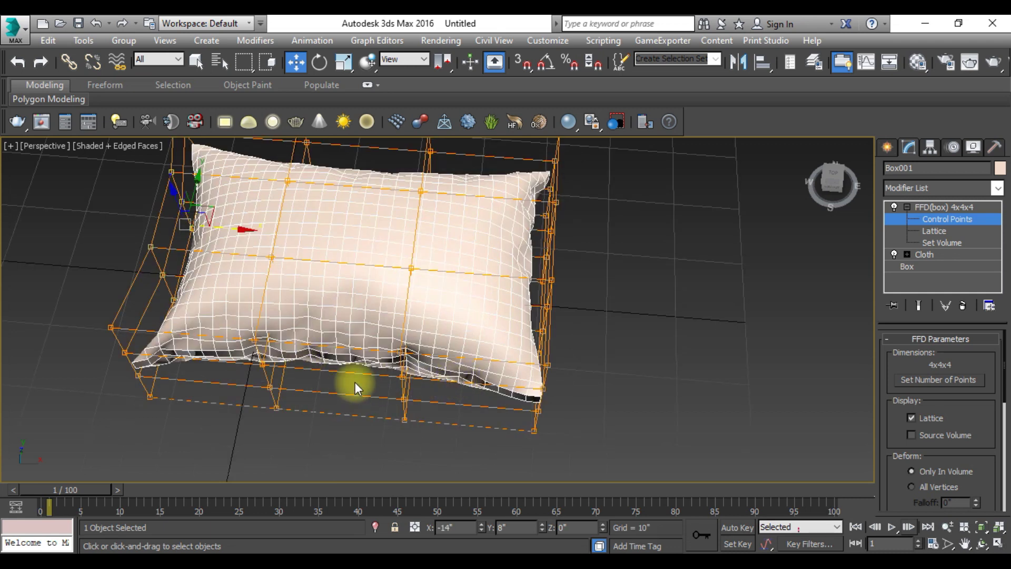
scroll(516, 352, "down", 6)
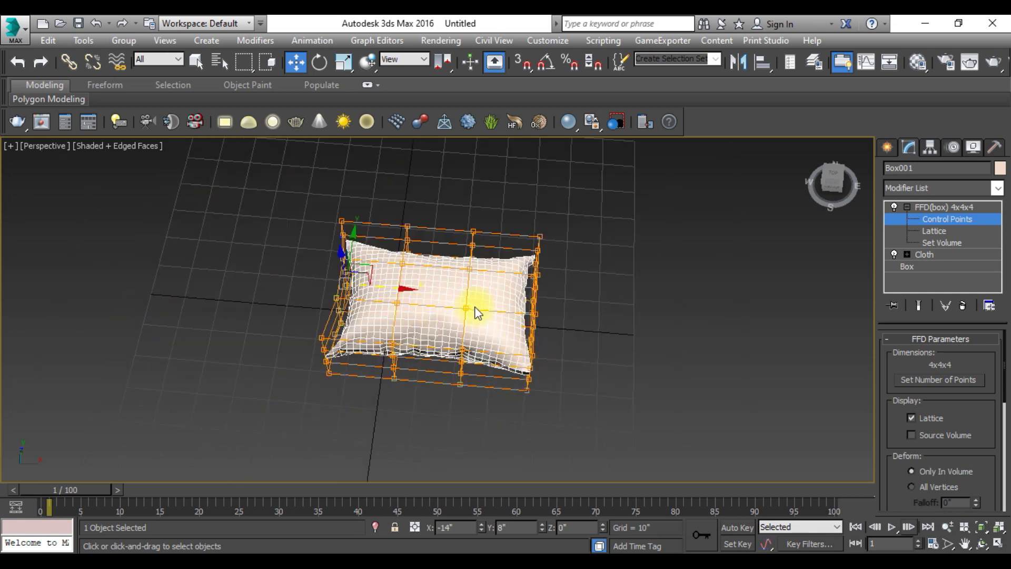
Assign the burlap sample-slot material to the pillow in the Material Editor
left_click(918, 61)
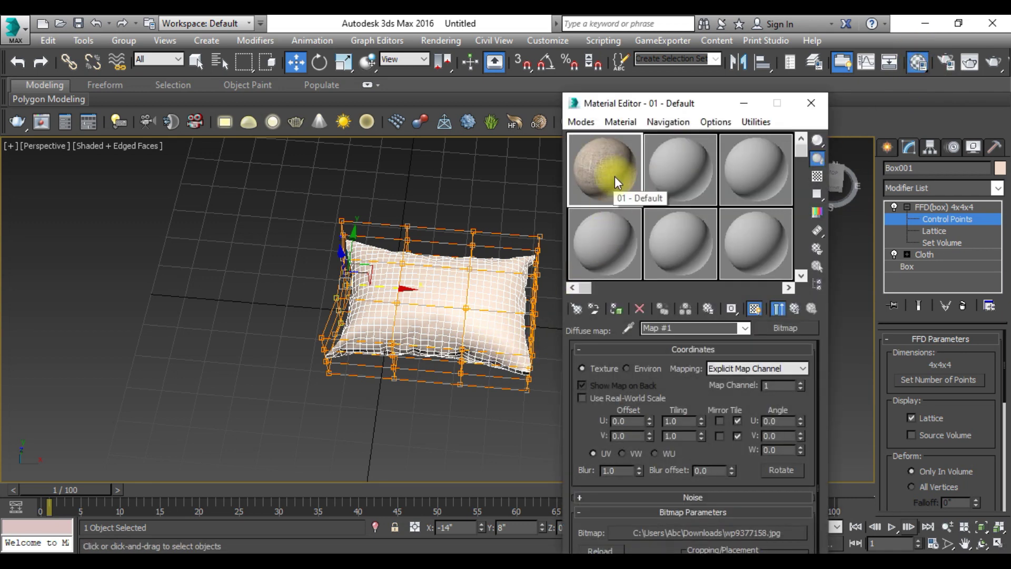
left_click(615, 176)
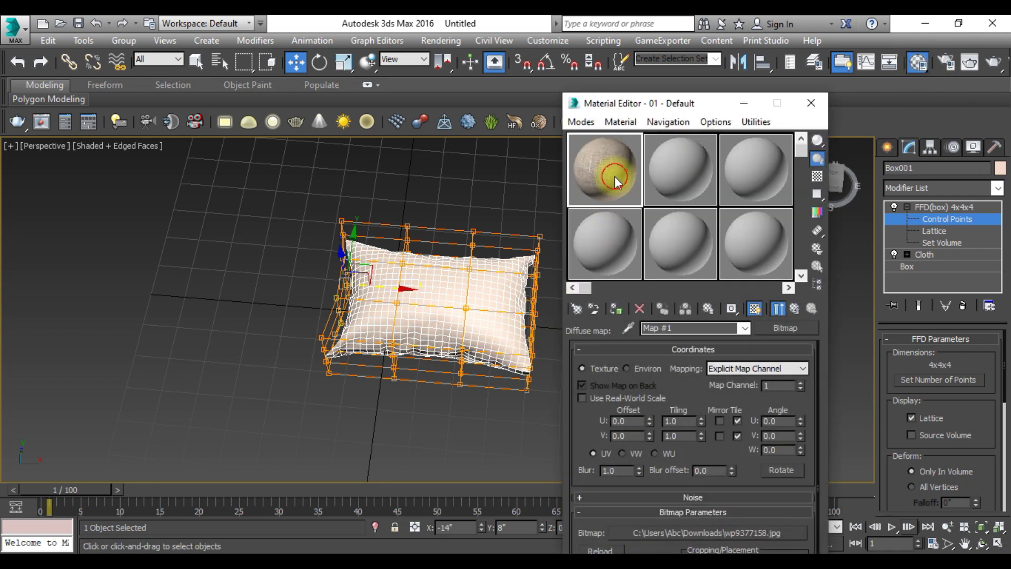
left_click(614, 309)
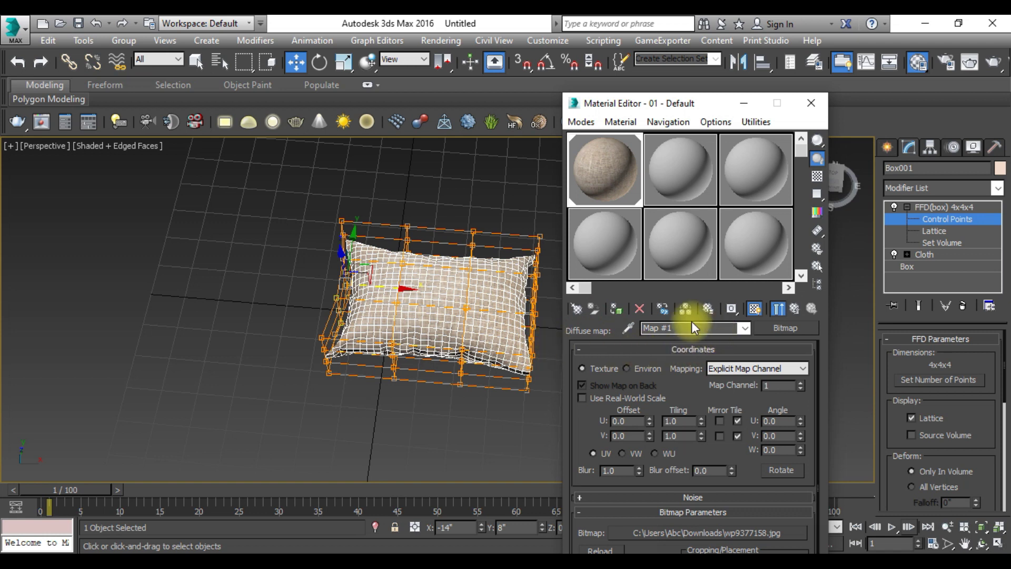
left_click(811, 102)
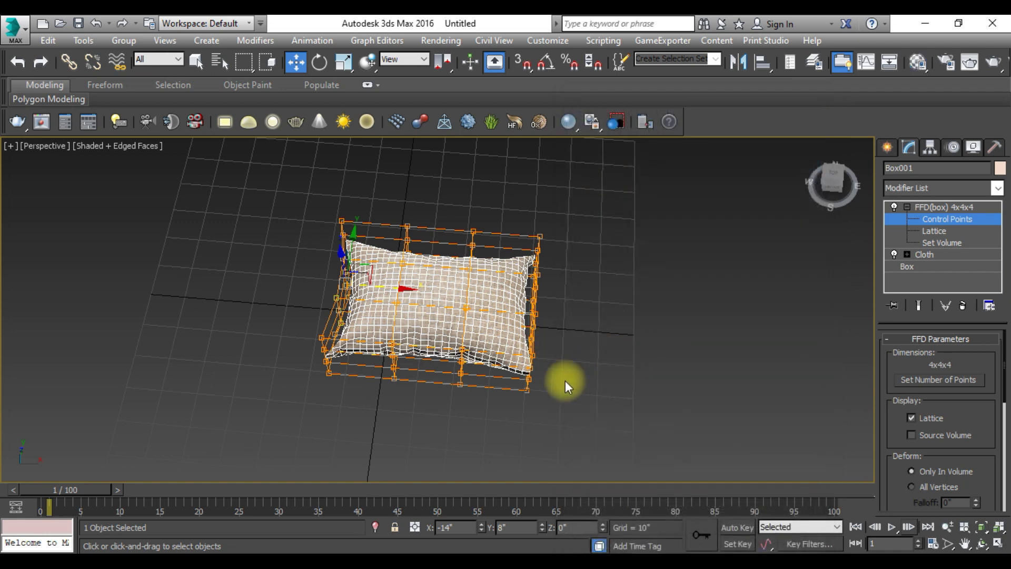
Exit Control Points and deselect the pillow
left_click(928, 209)
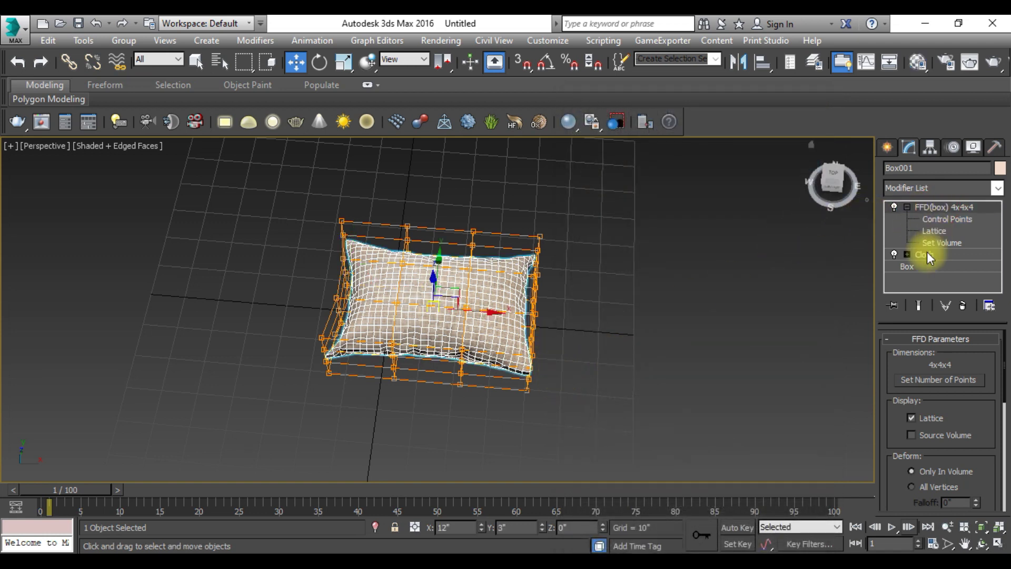
left_click(571, 343)
scroll(473, 321, "up", 5)
scroll(473, 320, "up", 3)
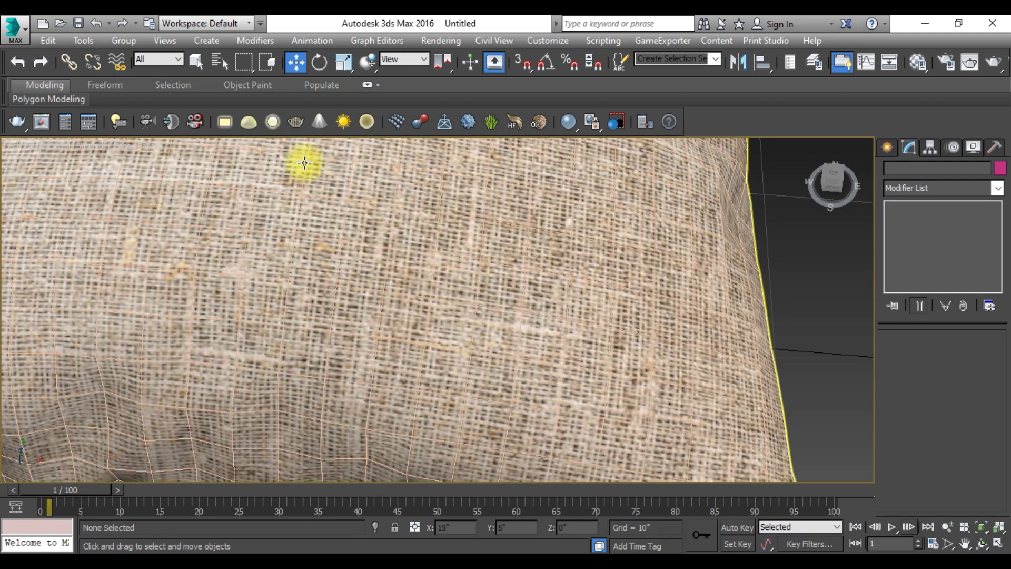
scroll(237, 152, "down", 3)
Turn off Edged Faces in the viewport, then deselect and recentre the pillow
left_click(124, 141)
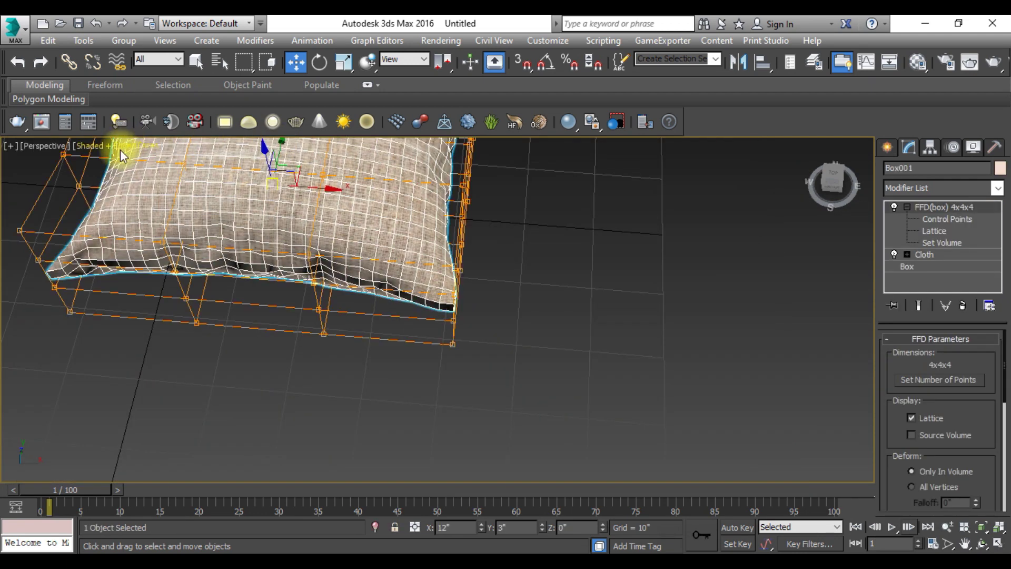
left_click(121, 147)
left_click(153, 210)
left_click(364, 368)
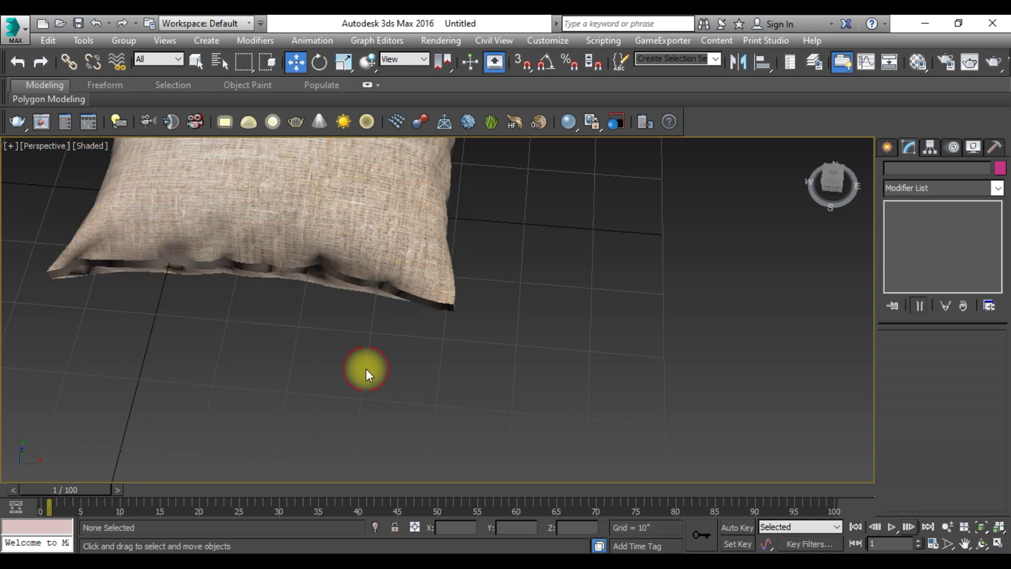
scroll(369, 372, "down", 4)
scroll(345, 309, "up", 5)
mouse_move(341, 422)
middle_mouse_down()
mouse_move(402, 443)
mouse_move(377, 406)
mouse_move(358, 417)
middle_mouse_up()
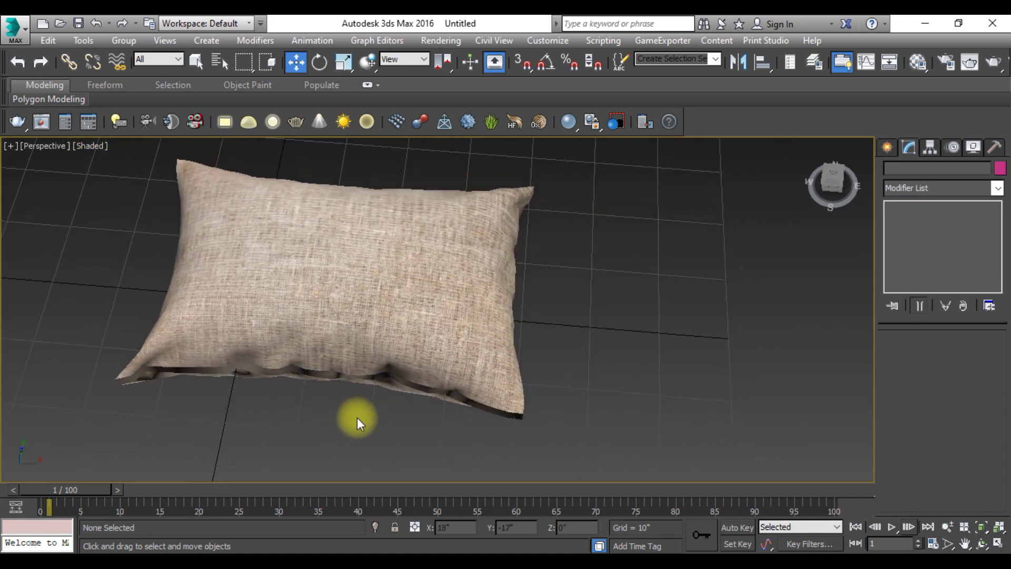